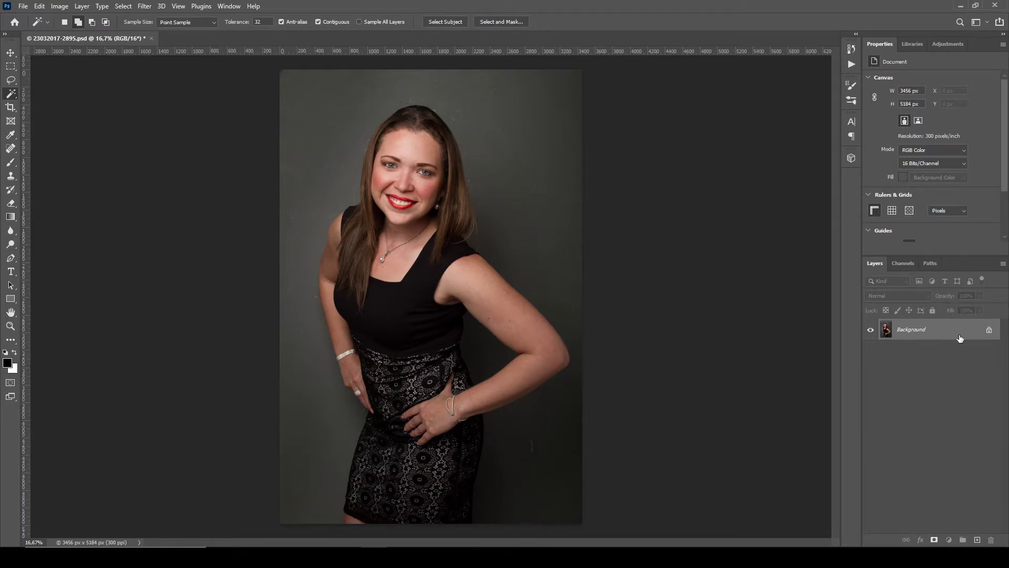
- Duplicate the Background layer and automatically select the woman on the copy with Select Subject
key("ctrl+j")
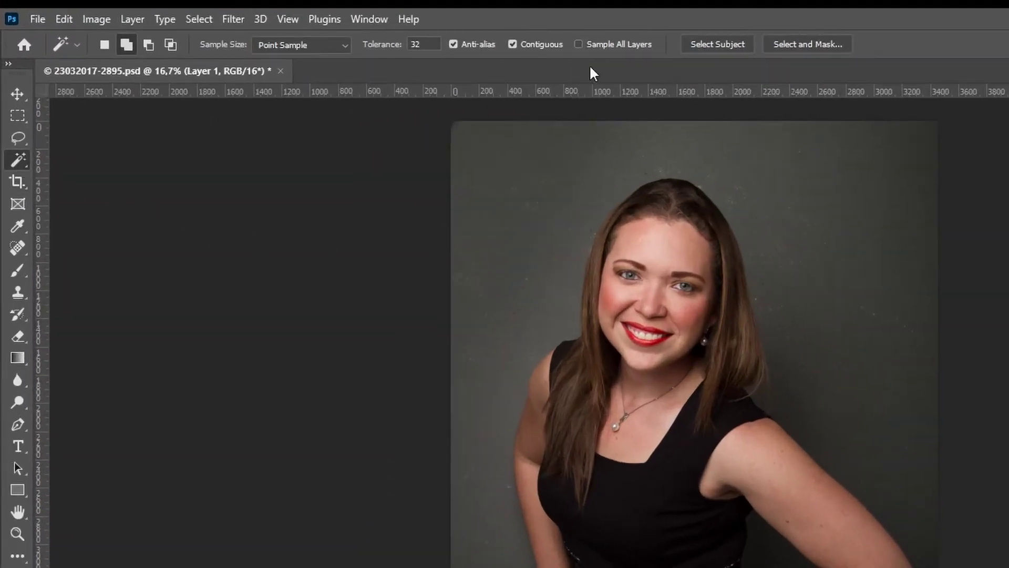
left_click(718, 47)
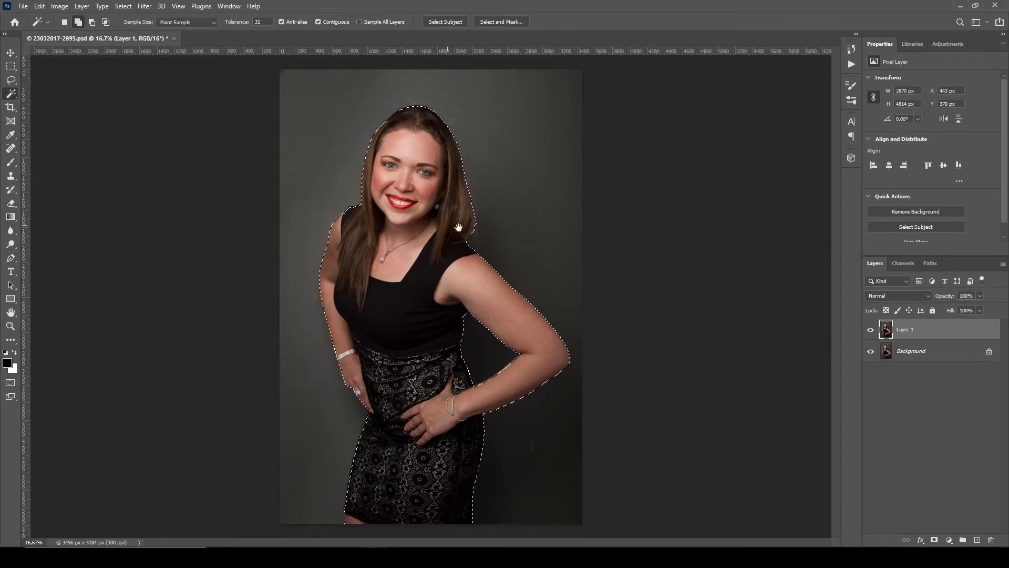
left_click(476, 213, "ctrl")
left_click(475, 213, "ctrl")
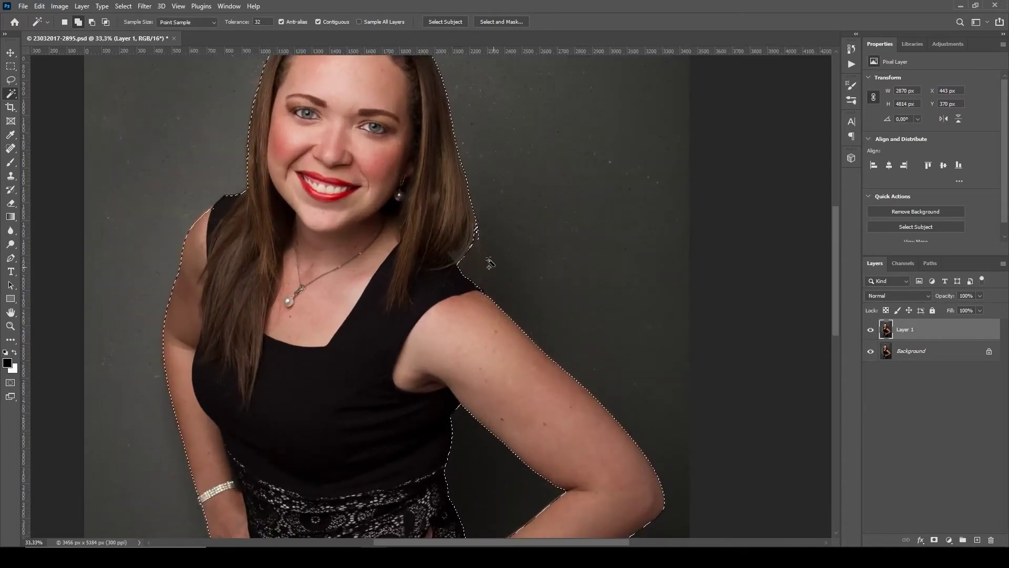
left_click_drag(386, 160, 436, 186)
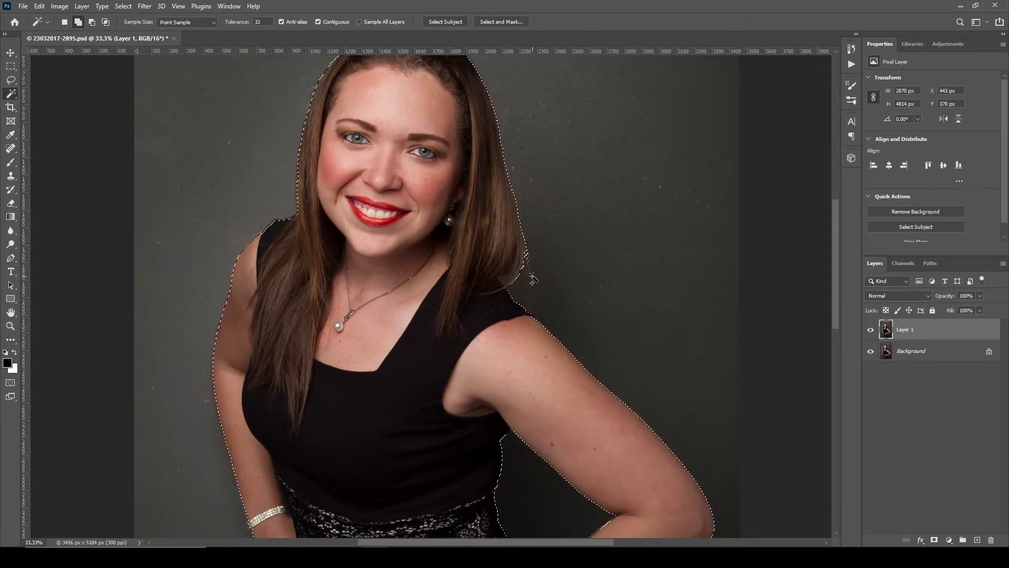
key("ctrl+minus")
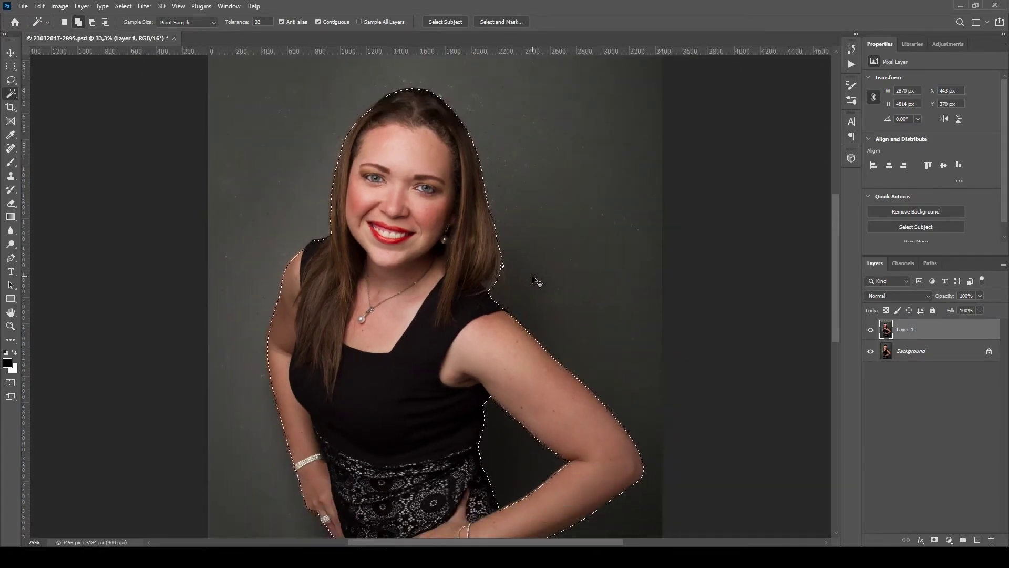
key("ctrl+minus")
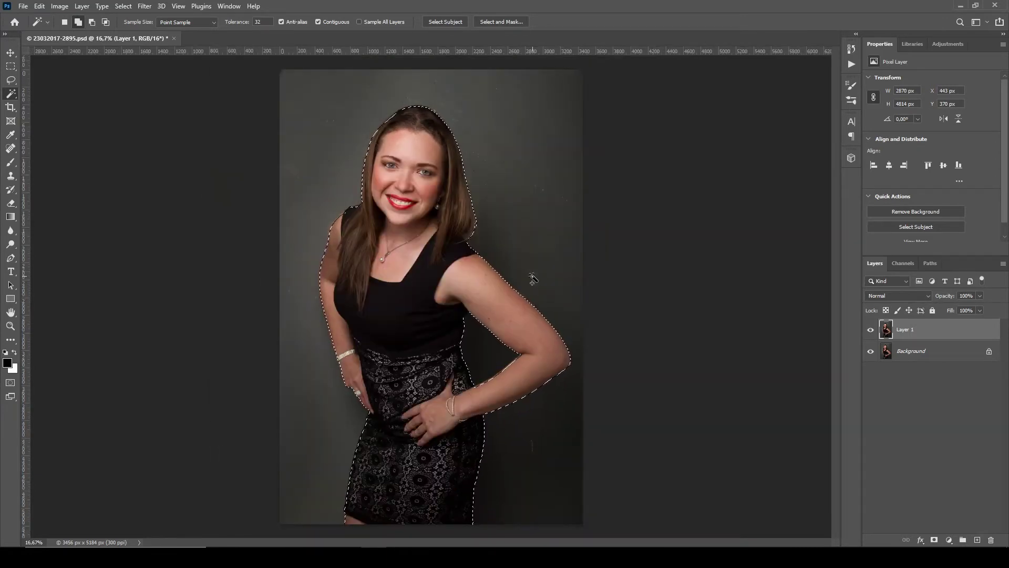
- Open the woman's selection in Select and Mask and examine the edges around her hair, arm and dress
left_click(503, 22)
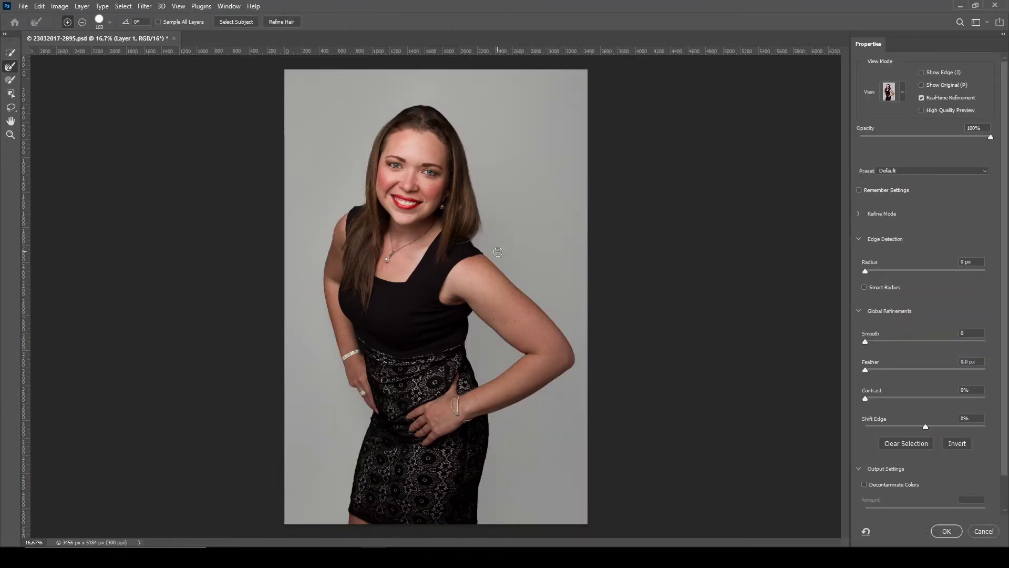
scroll(476, 235, "up", 1)
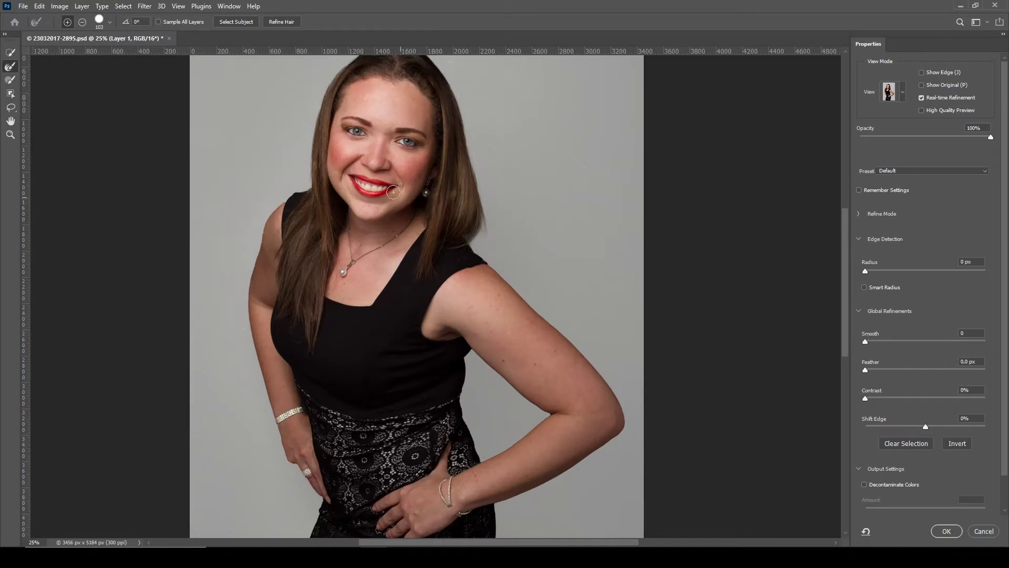
left_click_drag(518, 141, 529, 198)
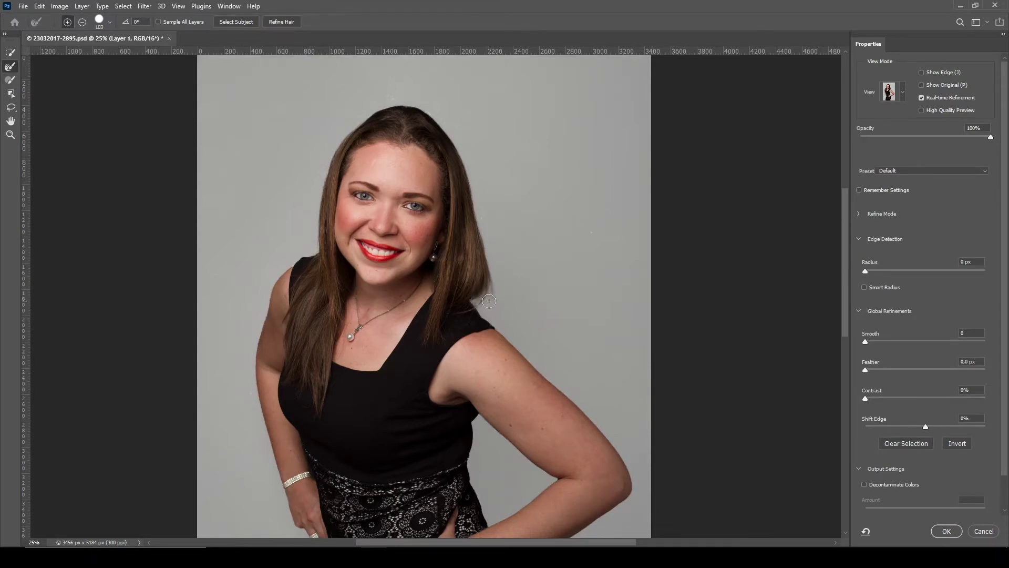
left_click_drag(509, 316, 515, 184)
left_click_drag(563, 293, 555, 229)
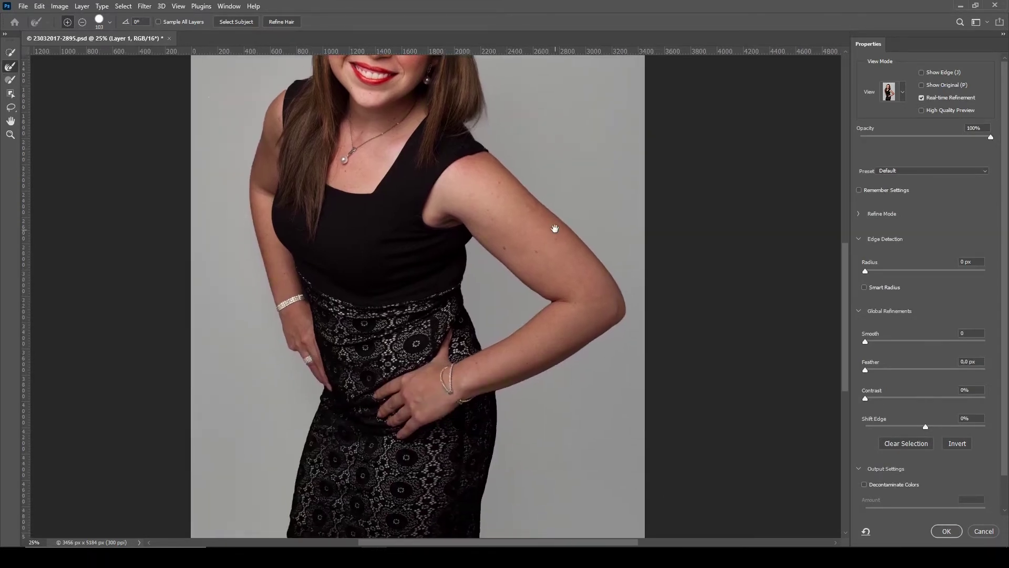
left_click_drag(530, 336, 541, 238)
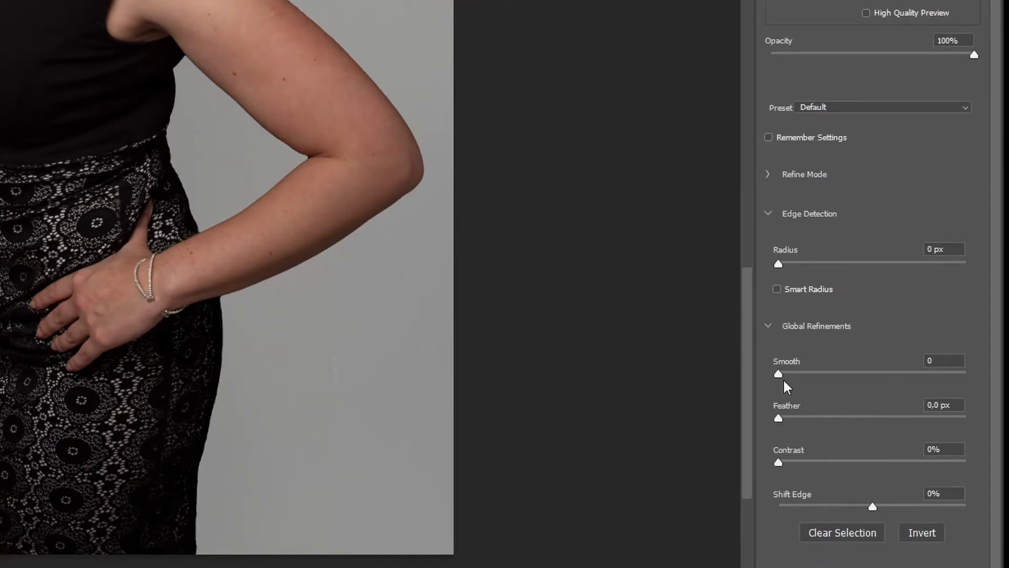
- Try a slight Smooth refinement on the selection edge and return it to 0
left_click_drag(780, 375, 783, 376)
left_click_drag(784, 376, 780, 374)
type("1")
left_click_drag(780, 374, 777, 374)
- Output the refined selection as New Layer with Layer Mask and hide the Background layer
scroll(870, 557, "down", 3)
scroll(875, 436, "down", 1)
left_click(863, 451)
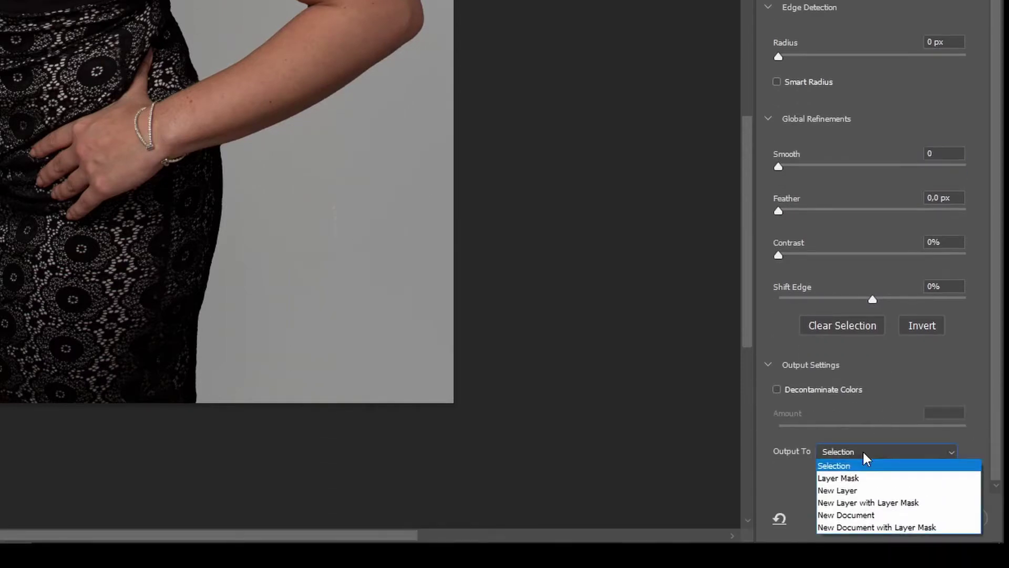
left_click(873, 505)
left_click(912, 517)
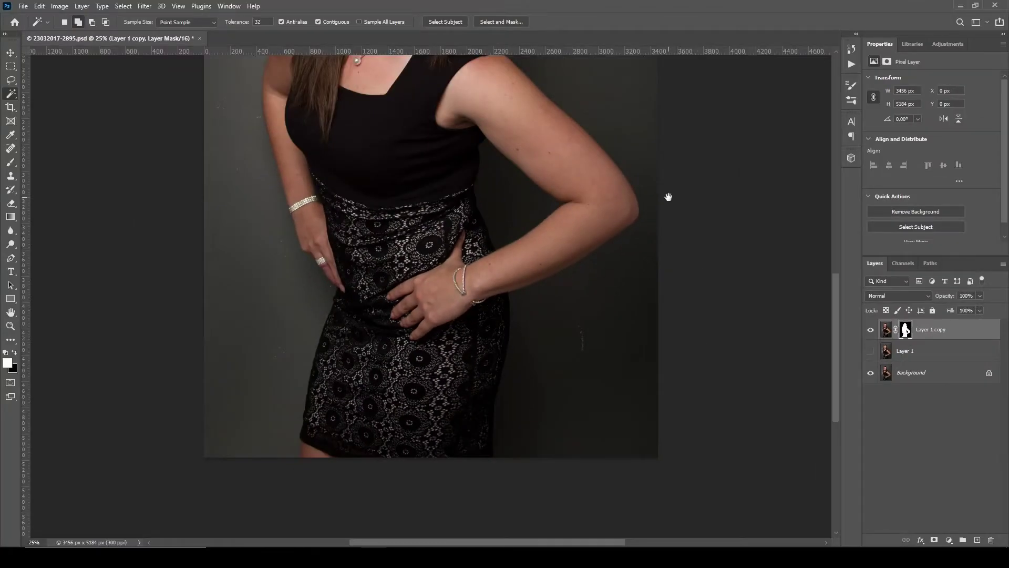
key("ctrl+0")
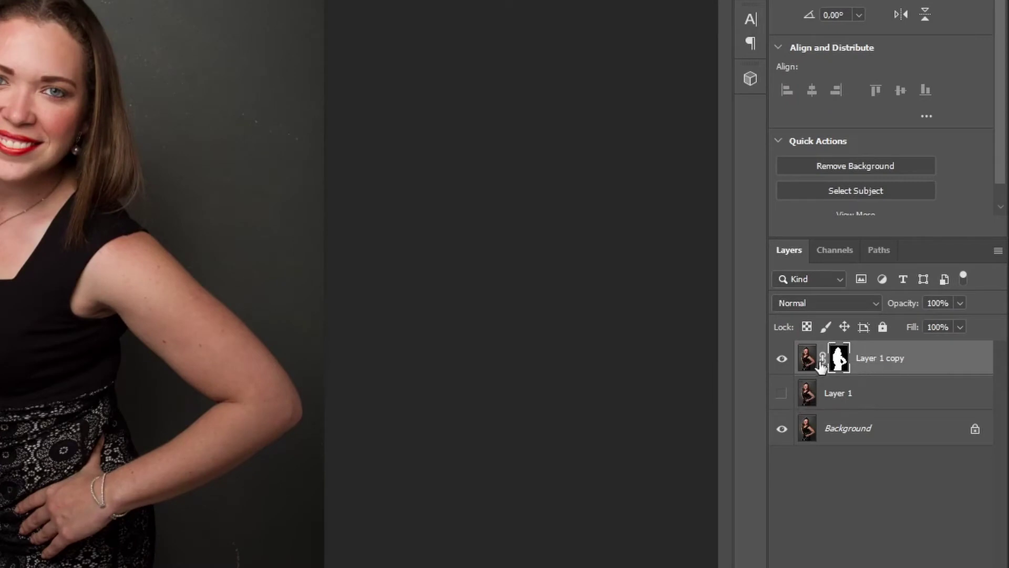
left_click(782, 430)
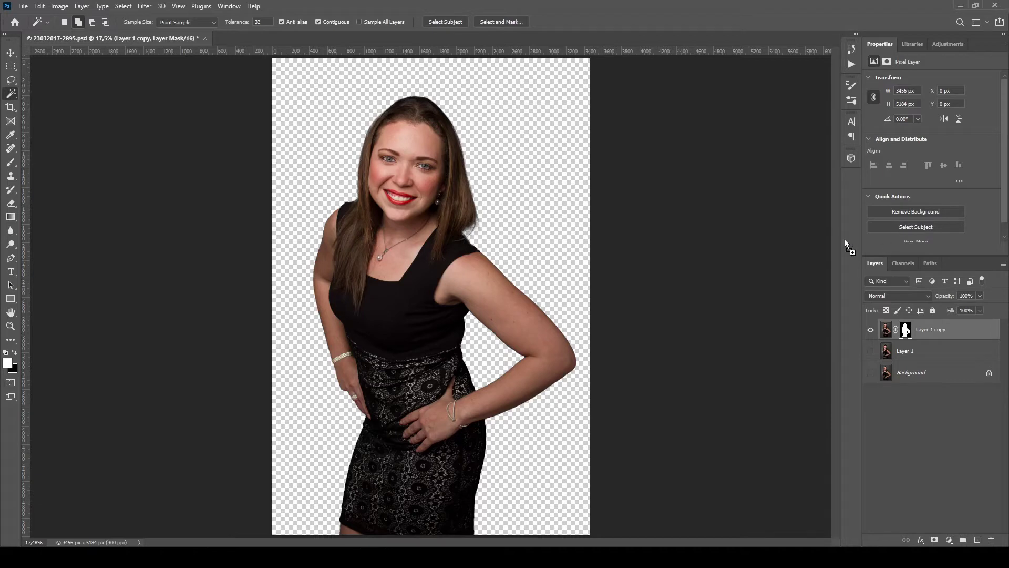
- Place the Madera.jpg wood texture over the whole canvas as the uppermost layer
left_click_drag(527, 247, 522, 245)
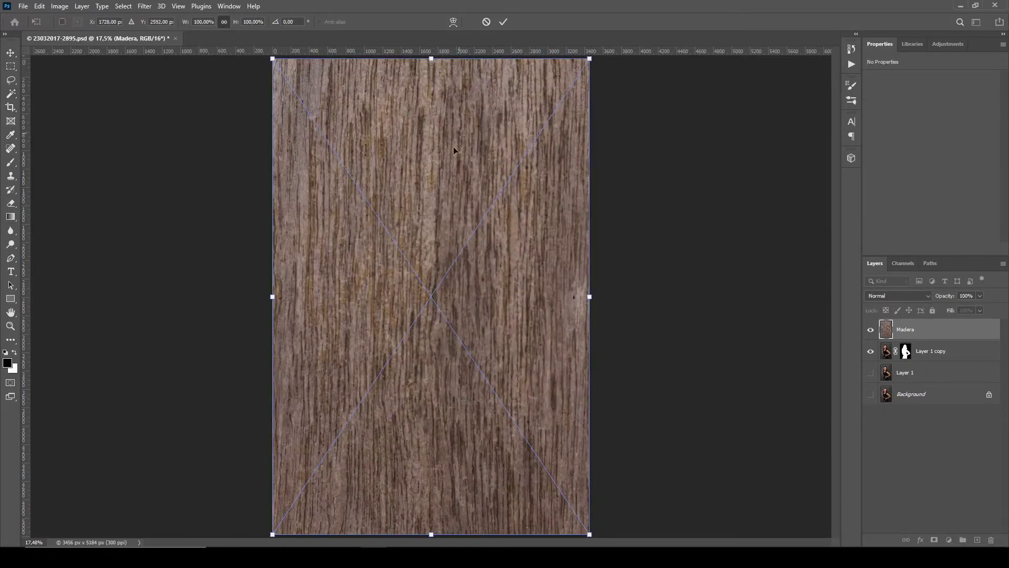
left_click(504, 23)
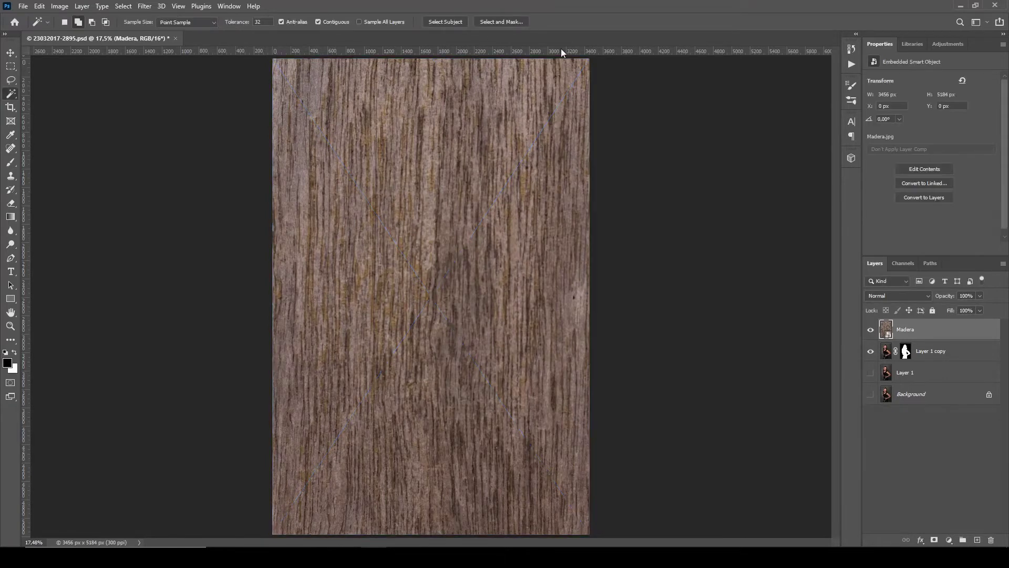
- Try the Madera layer directly beneath the Layer 1 copy cut-out, and return it above the cut-out
left_click_drag(948, 329, 950, 361)
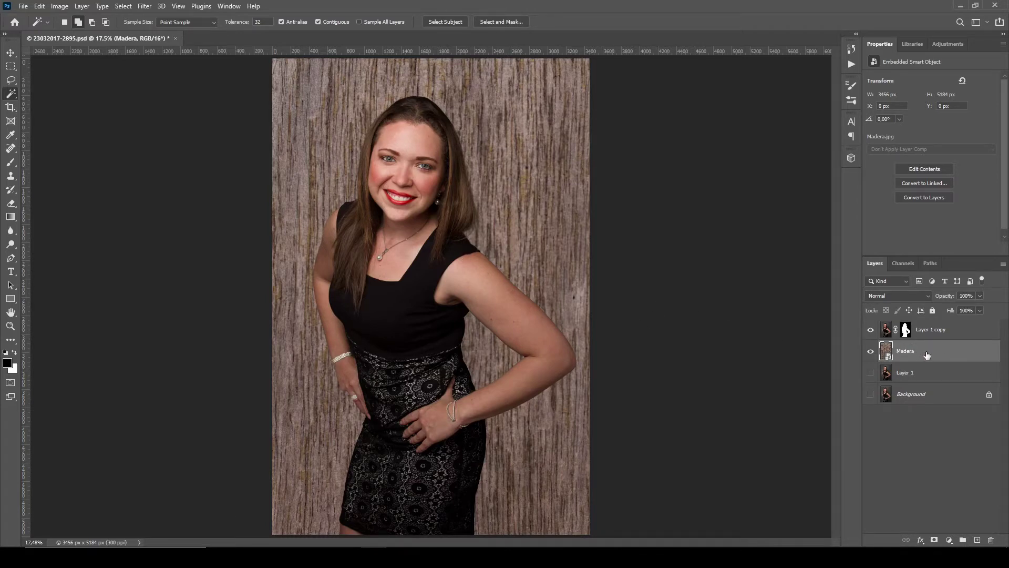
left_click_drag(926, 355, 925, 326)
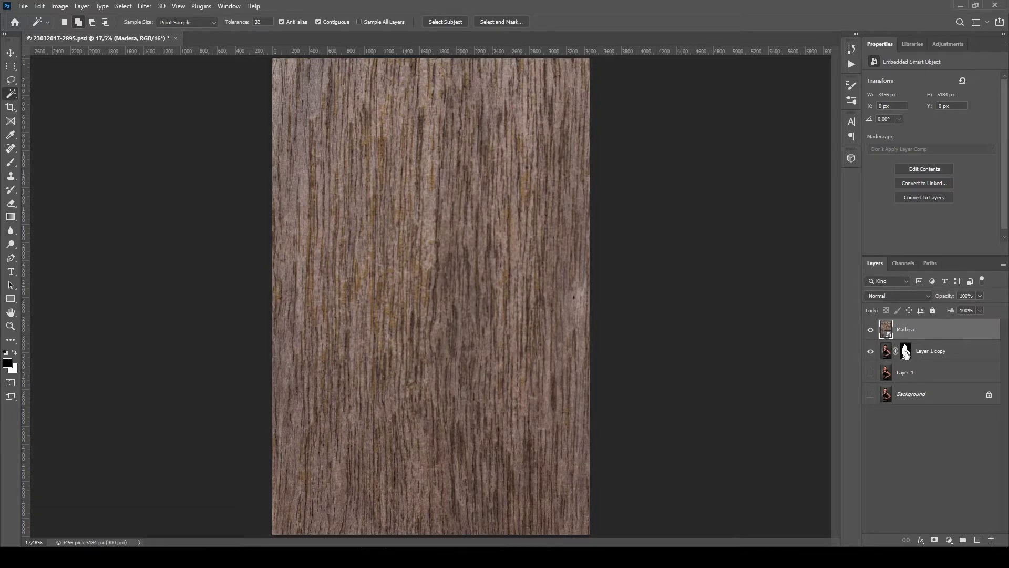
- Transfer the layer mask from Layer 1 copy to the Madera layer and invert it
left_click_drag(906, 354, 906, 329)
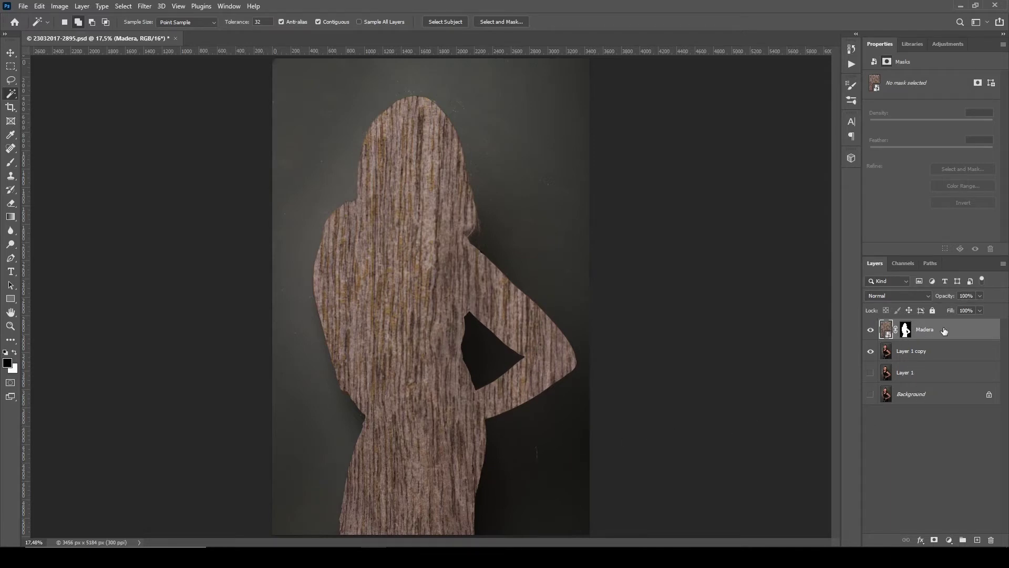
left_click(905, 330)
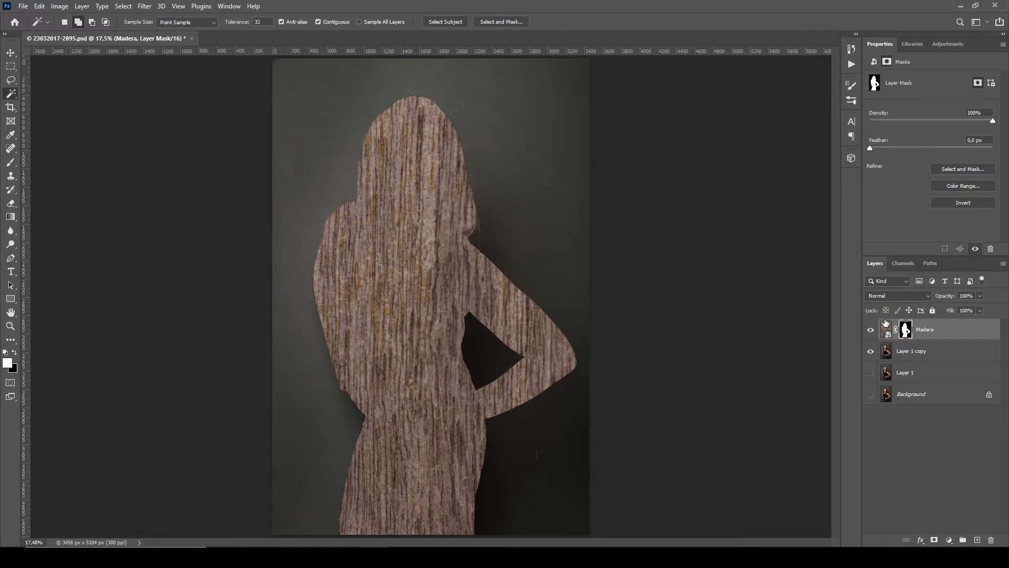
key("ctrl+i")
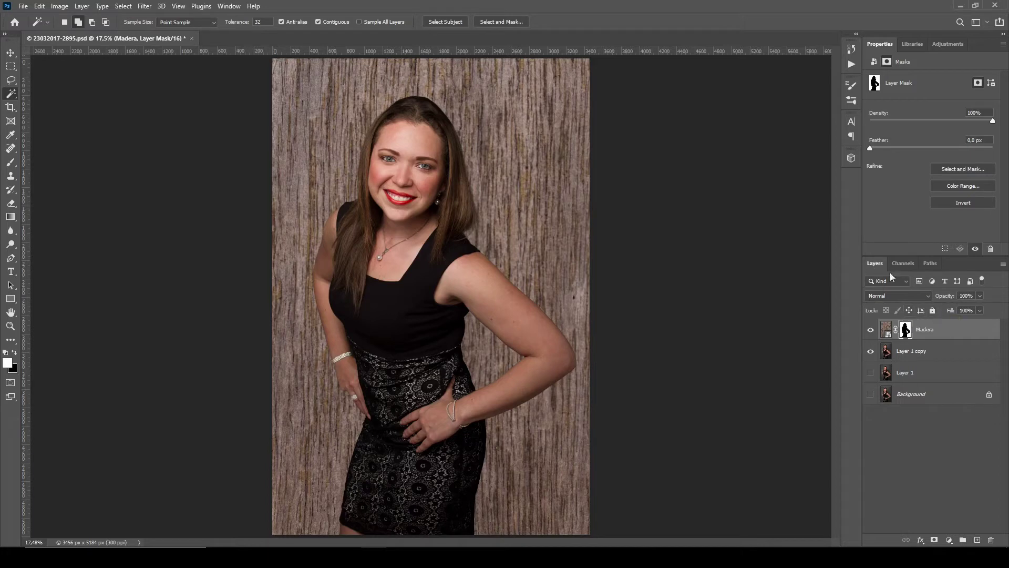
- Try the Multiply blend mode on the Madera layer and settle on Overlay
left_click(920, 295)
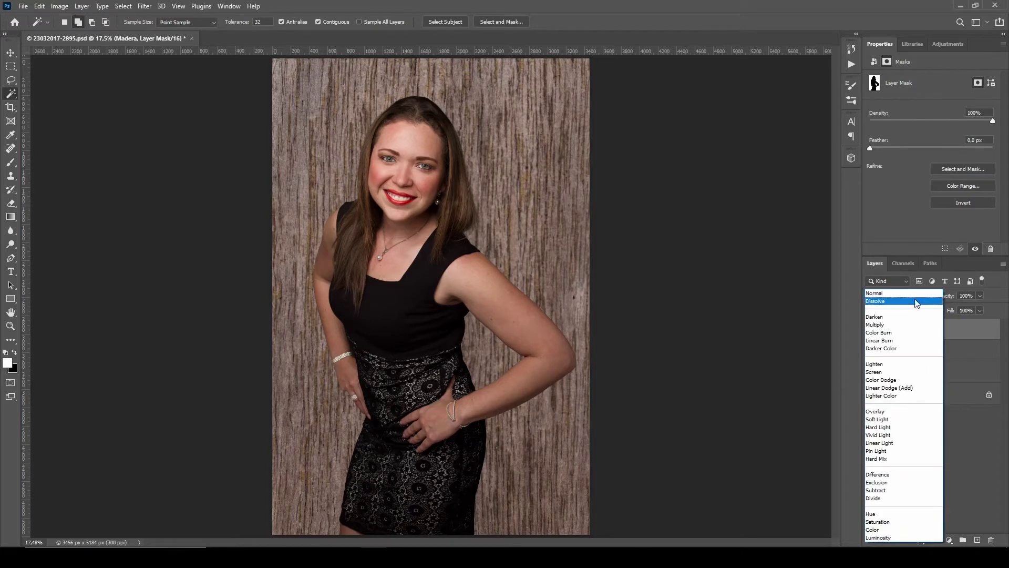
left_click(894, 324)
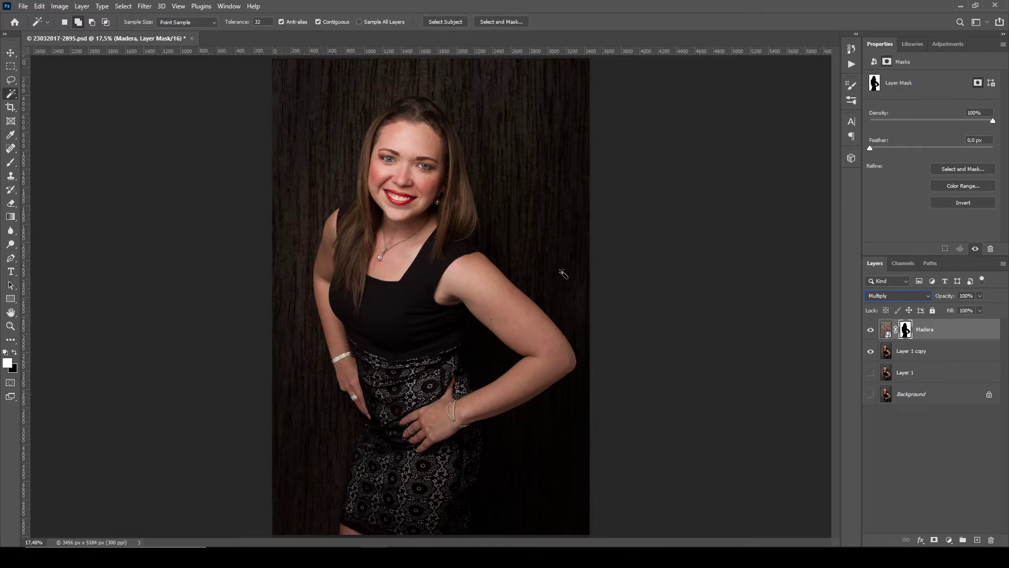
left_click(915, 298)
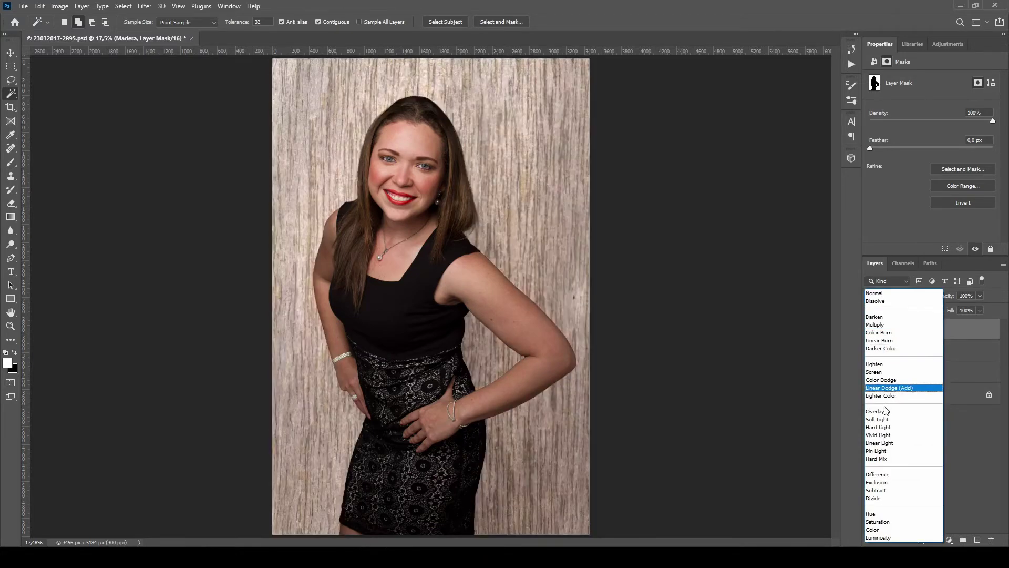
left_click(885, 411)
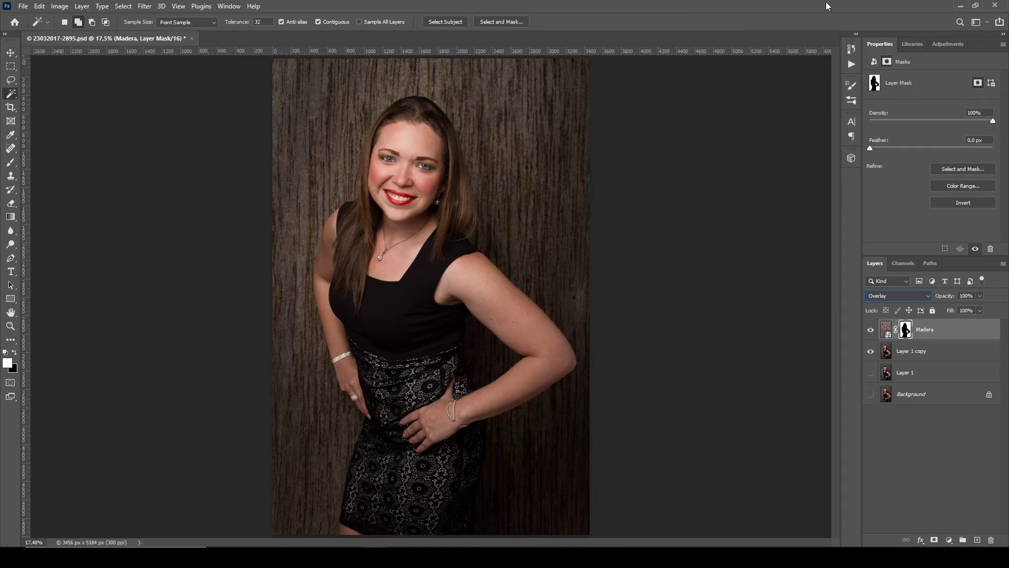
- Merge the Madera and Layer 1 copy layers into one layer
left_click(958, 353, "shift")
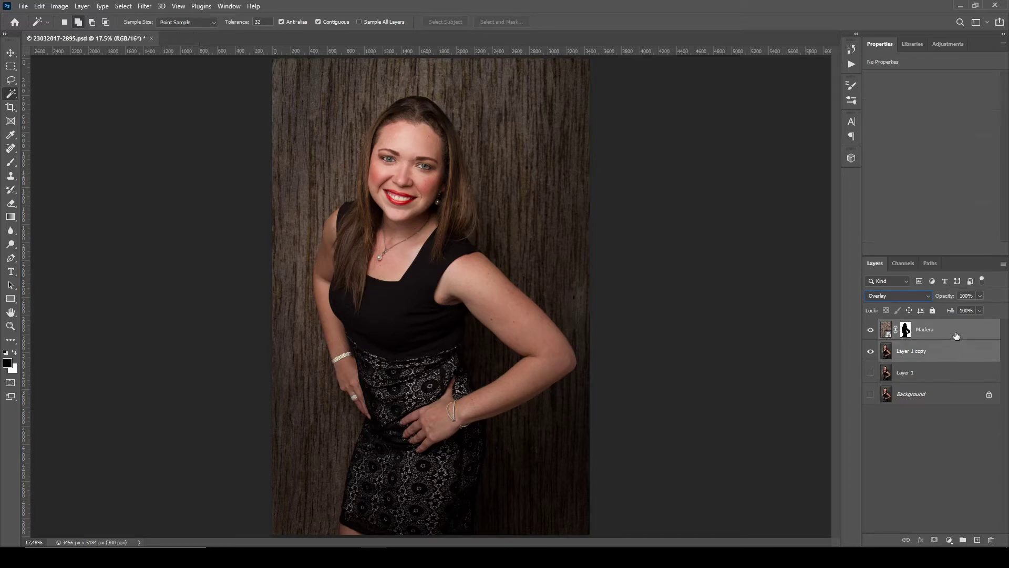
right_click(956, 332)
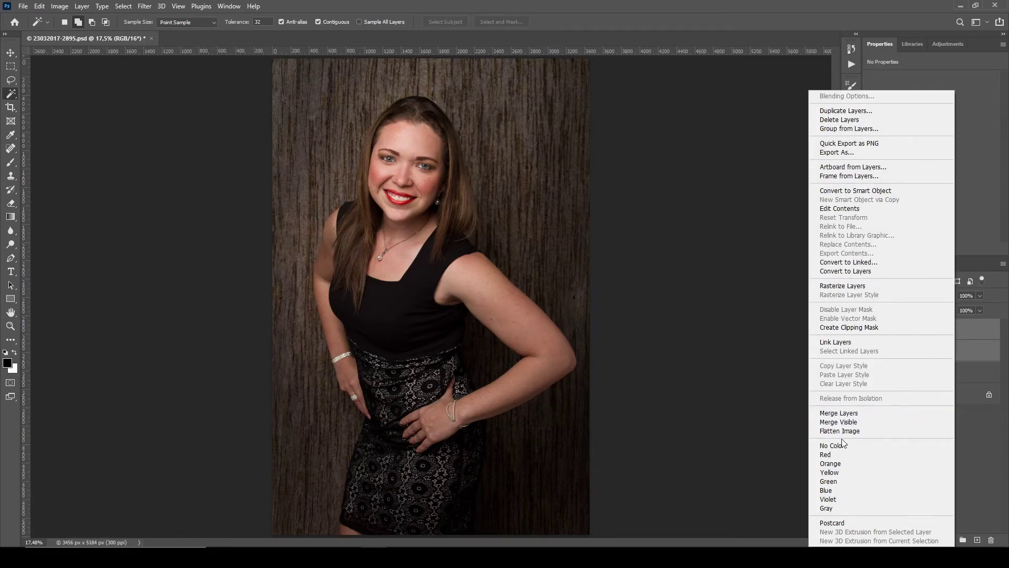
left_click(851, 415)
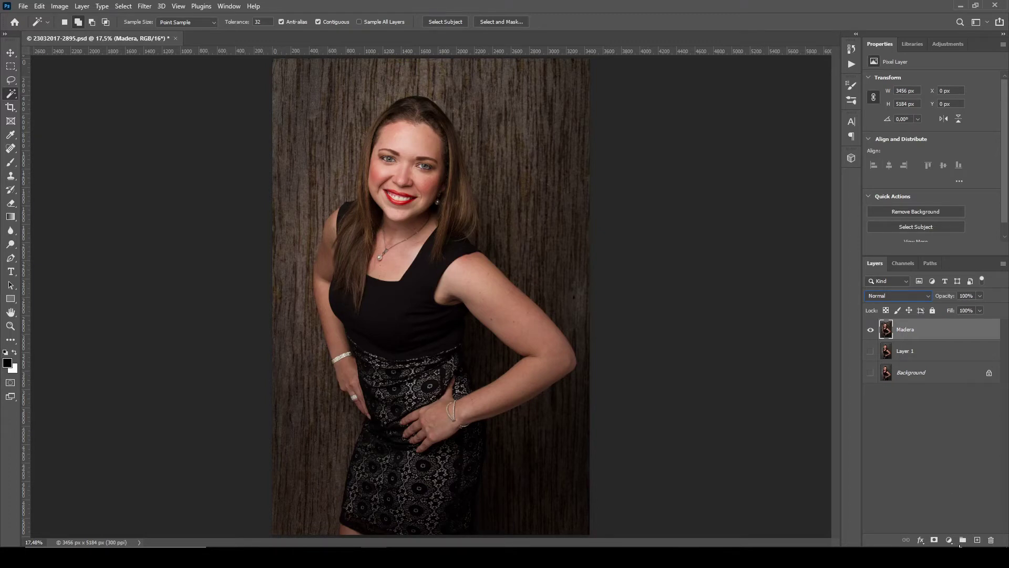
- Add a Curves adjustment layer above the merged Madera layer and show its curve settings
left_click(948, 541)
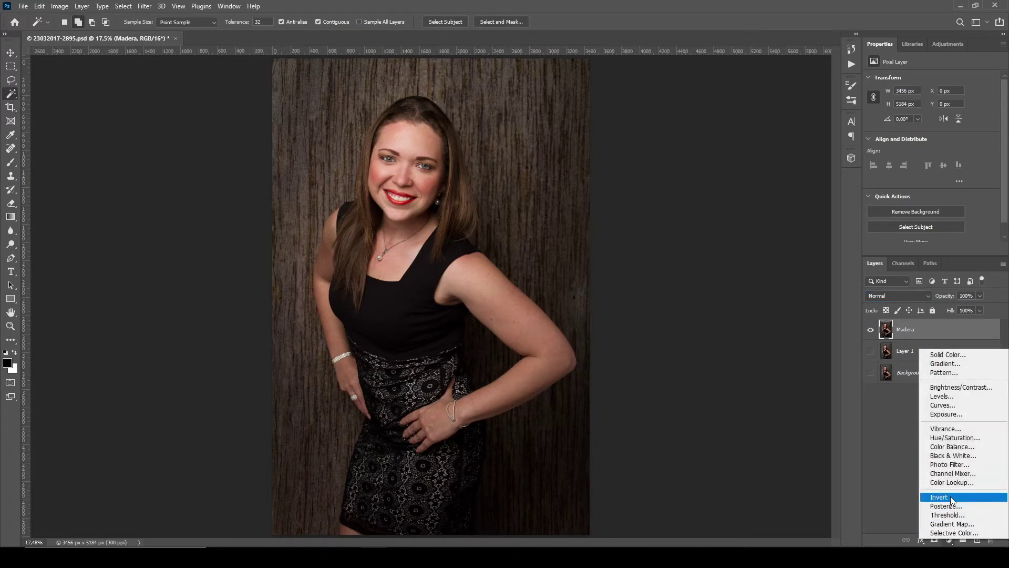
left_click(958, 404)
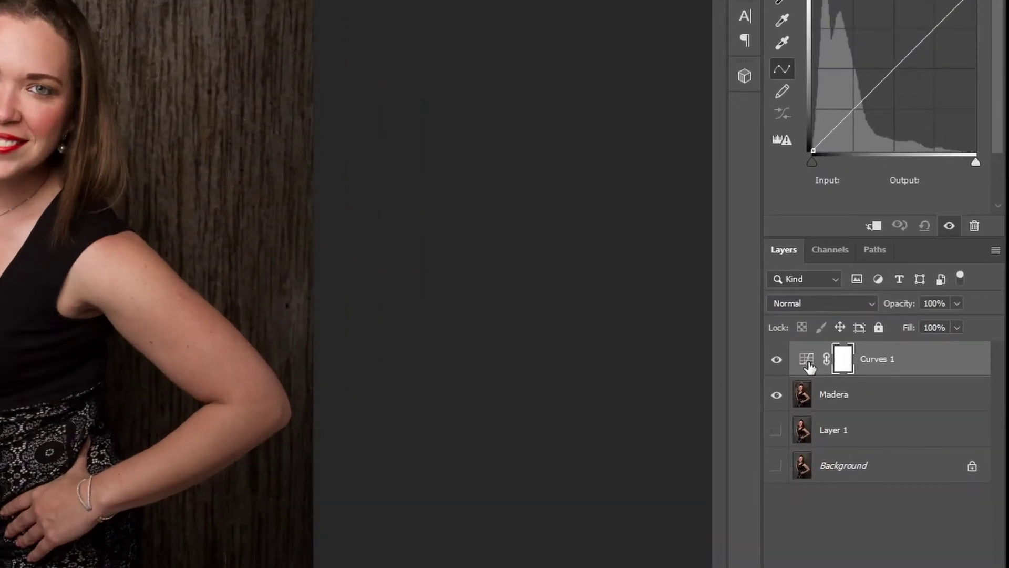
left_click(808, 364)
left_click(846, 363)
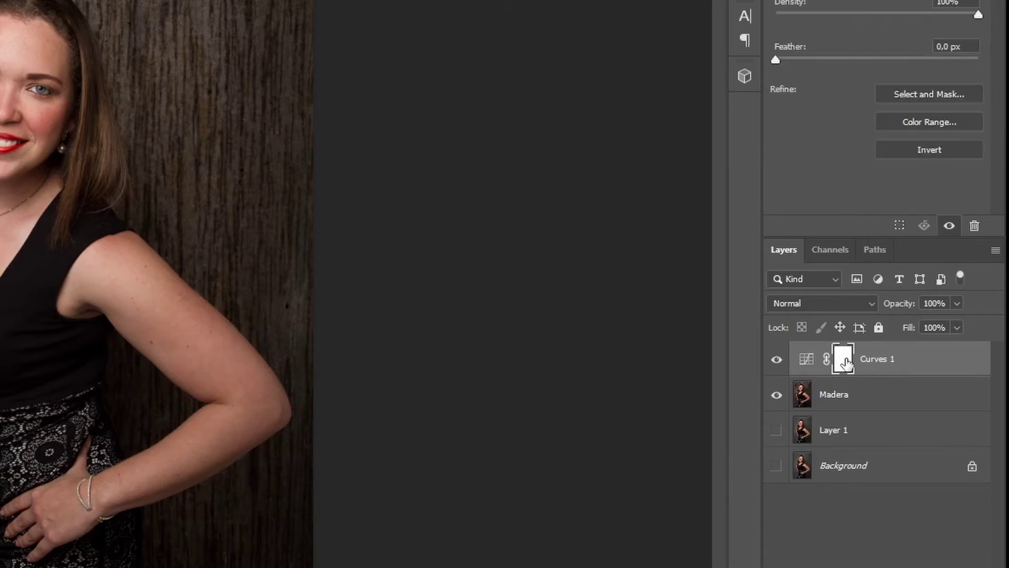
left_click(814, 362)
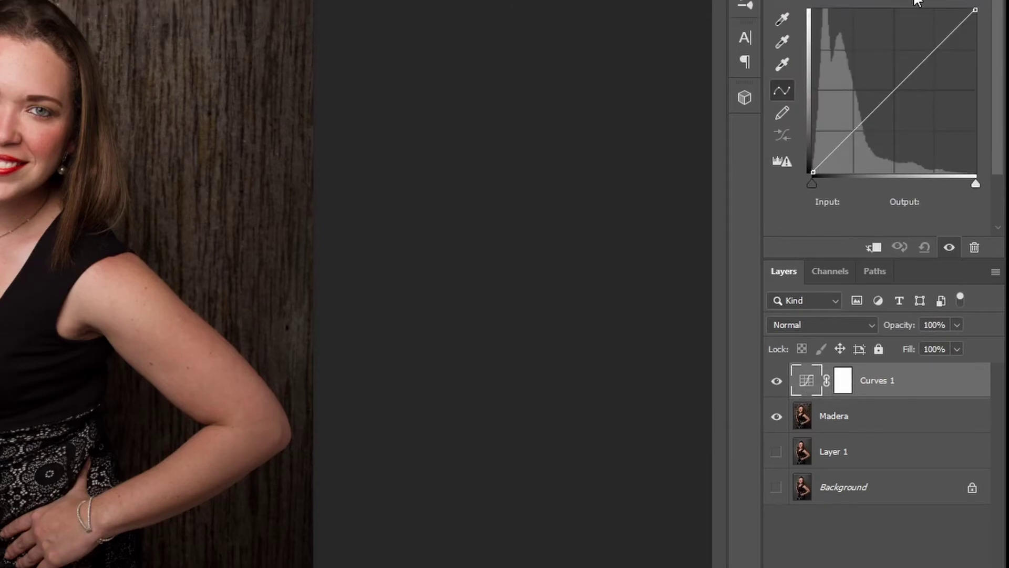
- Set the Red channel's white point in the Curves adjustment to input 229, output 255
left_click(918, 87)
left_click(859, 115)
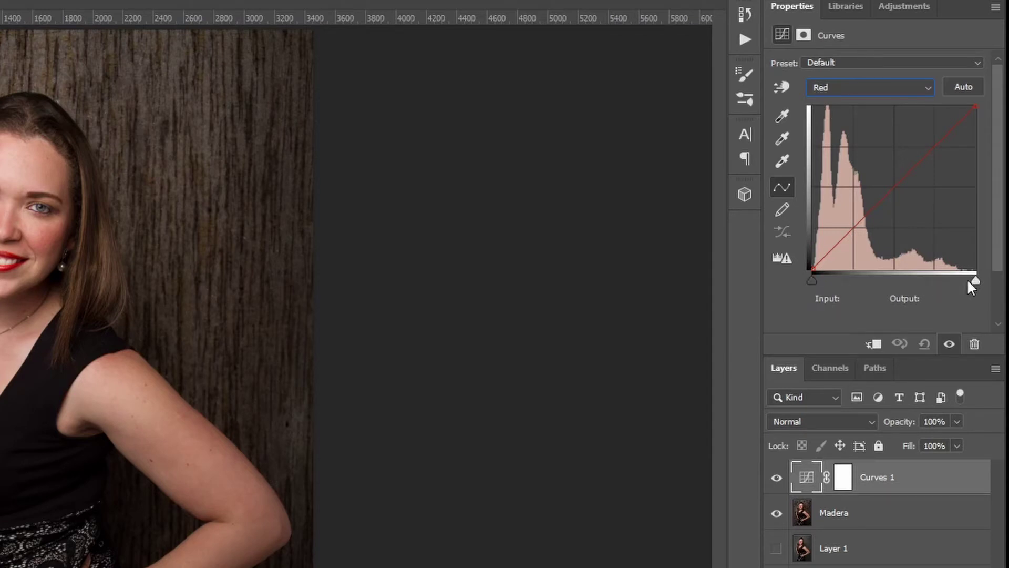
left_click_drag(973, 279, 960, 280)
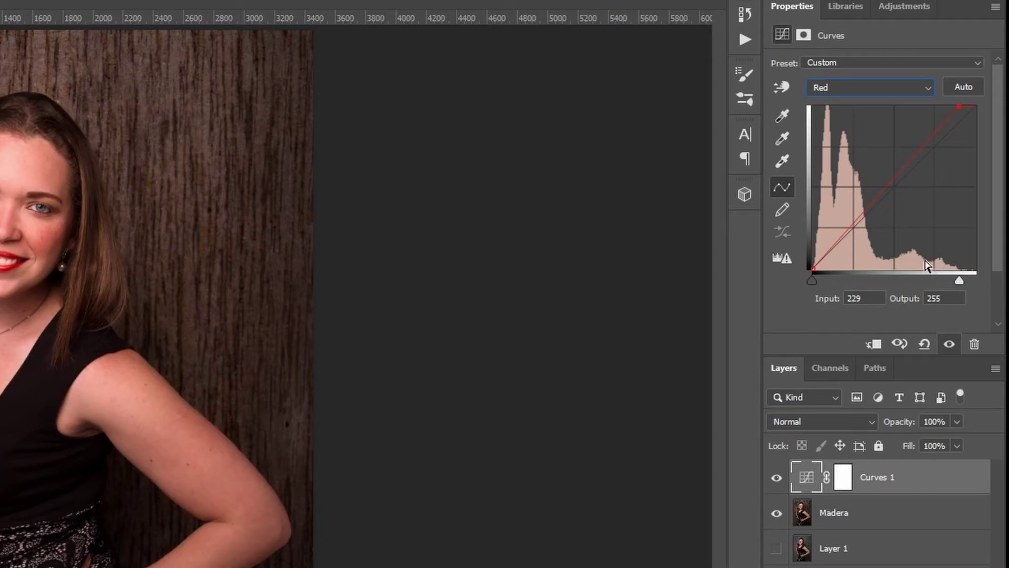
- Set the Green channel's white point in the Curves adjustment to input 193, output 255
left_click(927, 89)
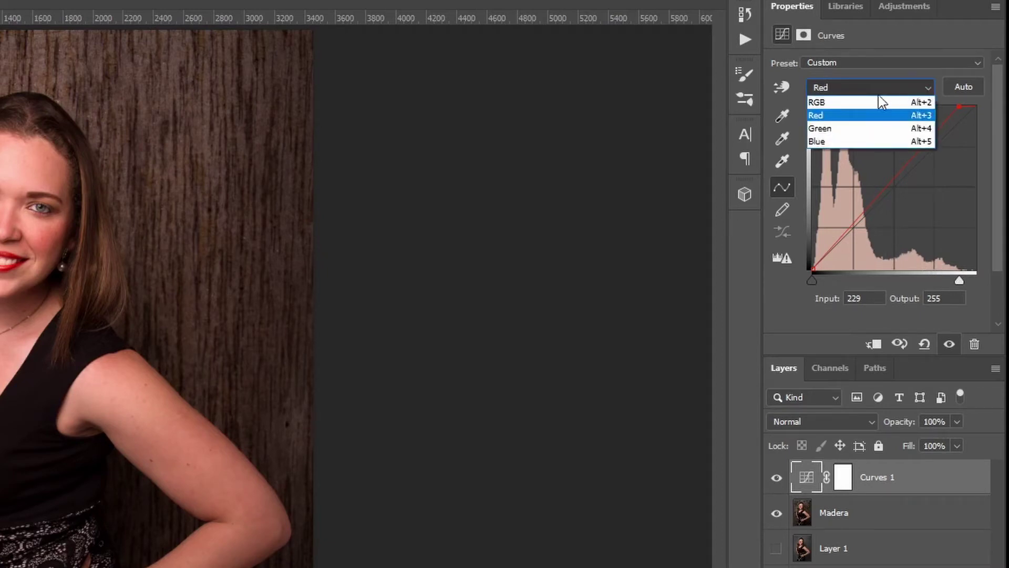
left_click(851, 128)
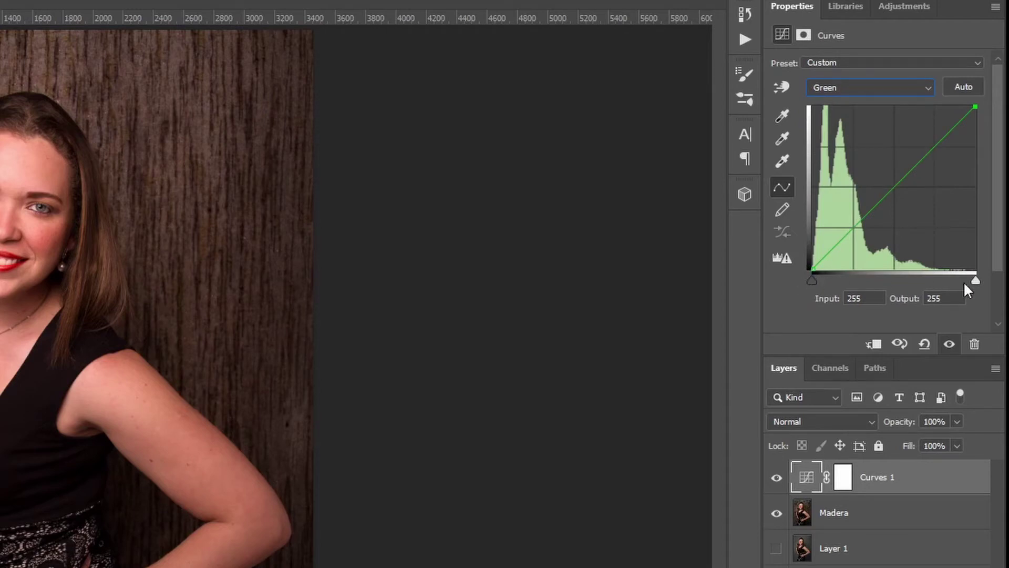
left_click_drag(974, 280, 937, 280)
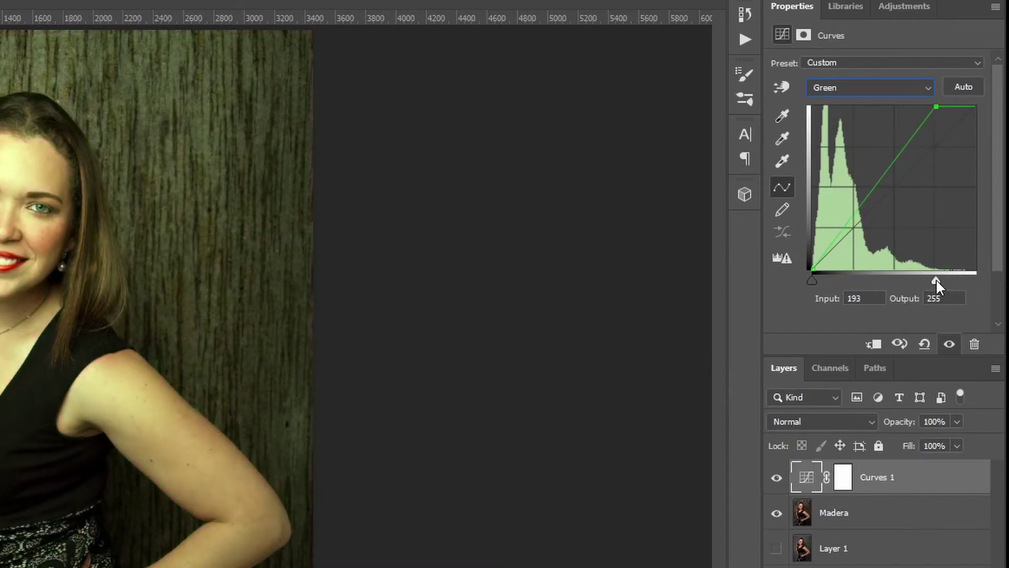
- Set the Blue channel's white point in the Curves adjustment to input 175, output 255
left_click(881, 86)
left_click(842, 140)
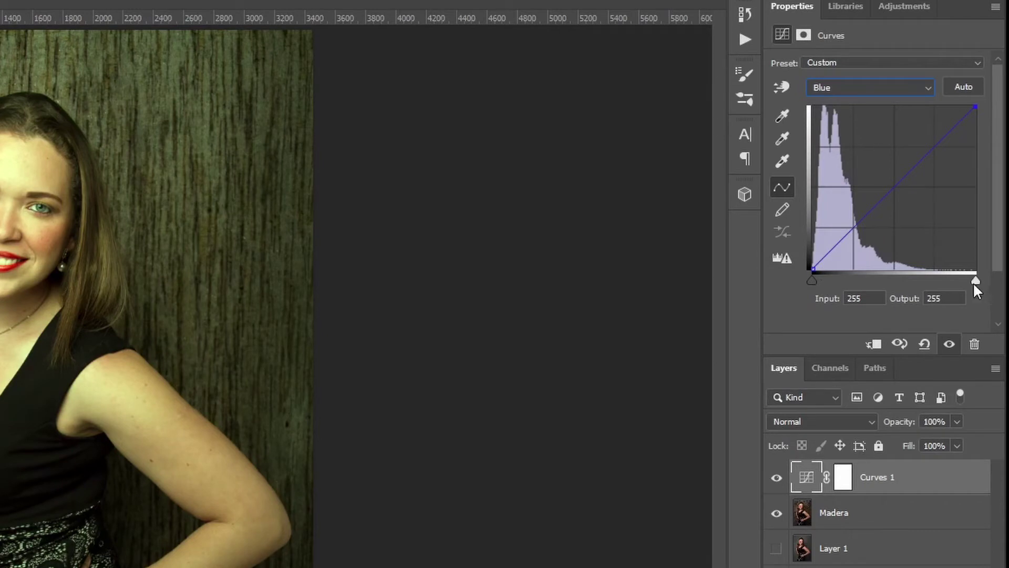
left_click_drag(976, 281, 926, 280)
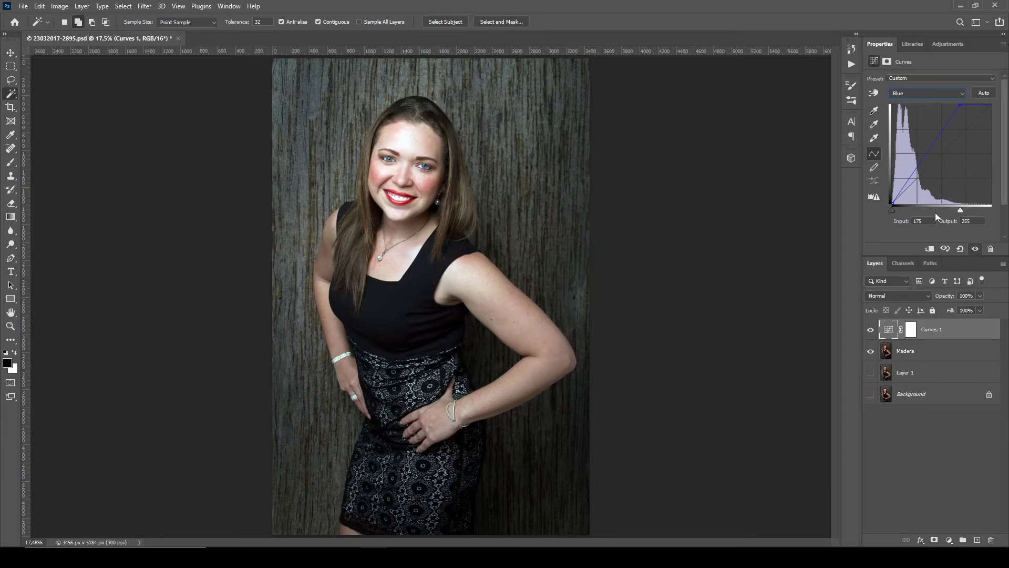
- Darken the midtones of the composite RGB curve with a point at input 92, output 78
left_click(932, 94)
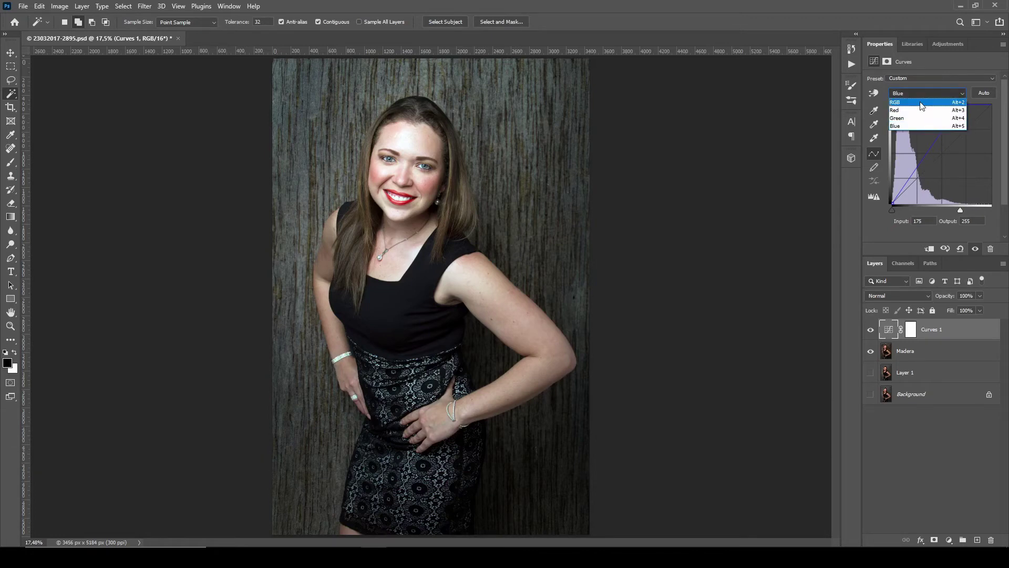
left_click(920, 104)
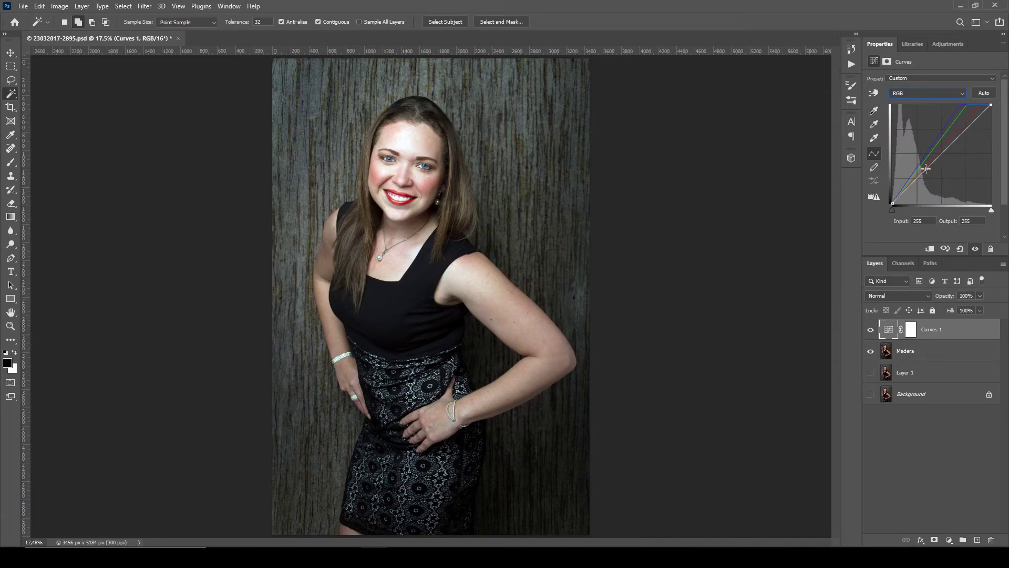
left_click_drag(926, 169, 928, 173)
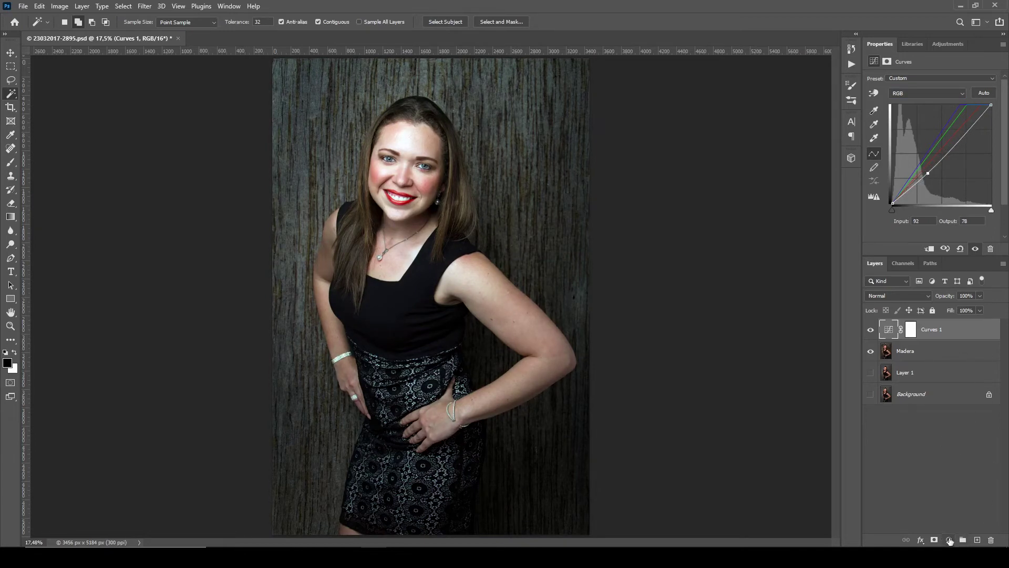
- Add an Exposure adjustment layer above Curves 1 with exposure -0.17 and gamma correction 0.86
left_click(950, 540)
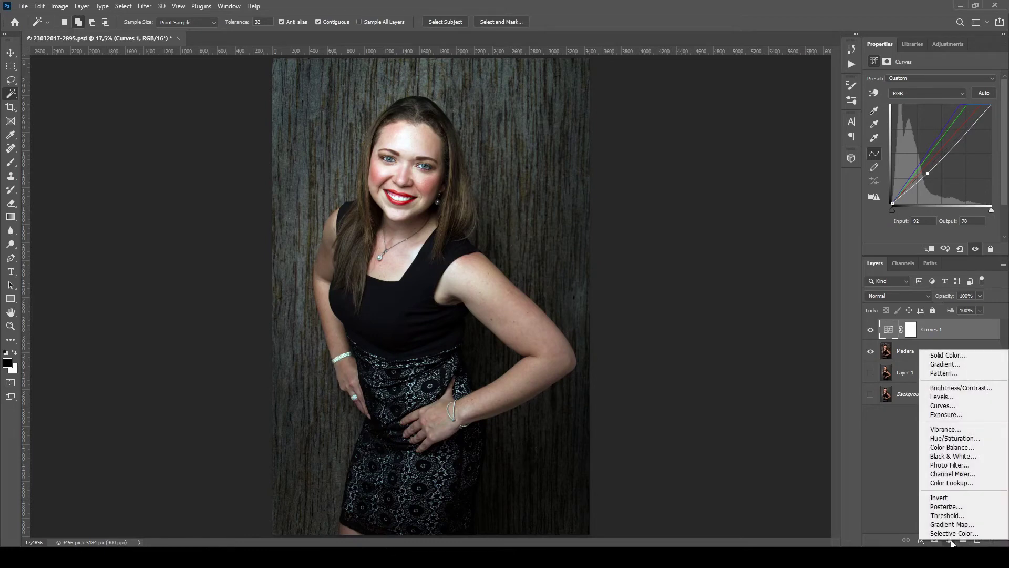
left_click(944, 413)
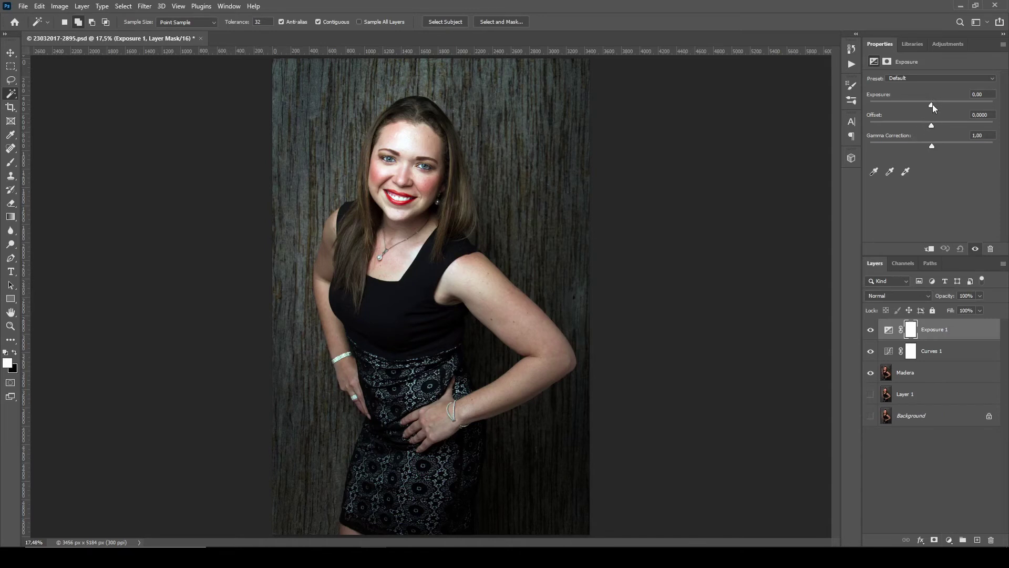
left_click_drag(932, 104, 927, 104)
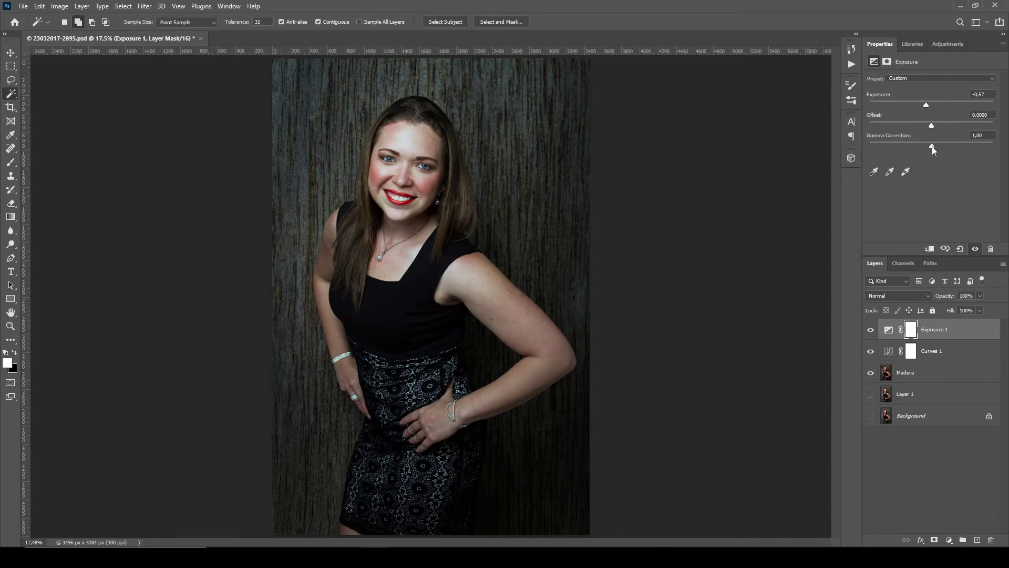
left_click_drag(935, 149, 939, 149)
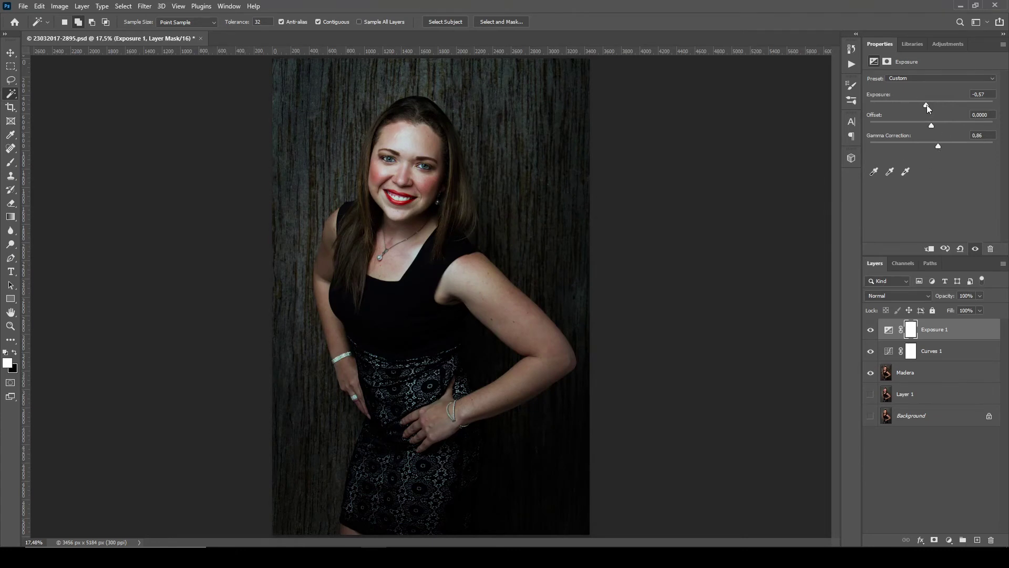
left_click_drag(928, 105, 930, 106)
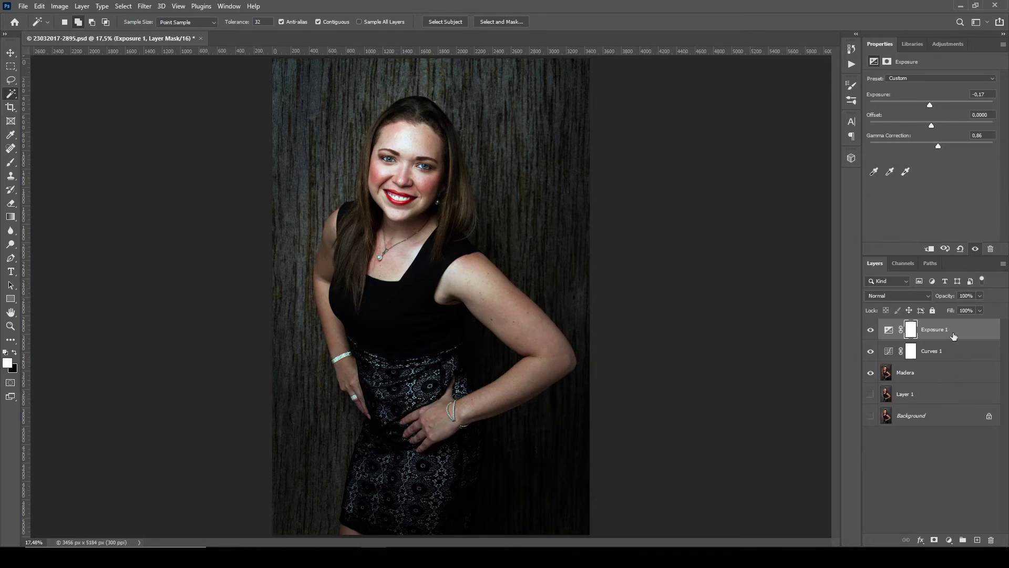
- Merge the Exposure 1, Curves 1 and Madera layers and rename the result Merged Layer
left_click(942, 374, "shift")
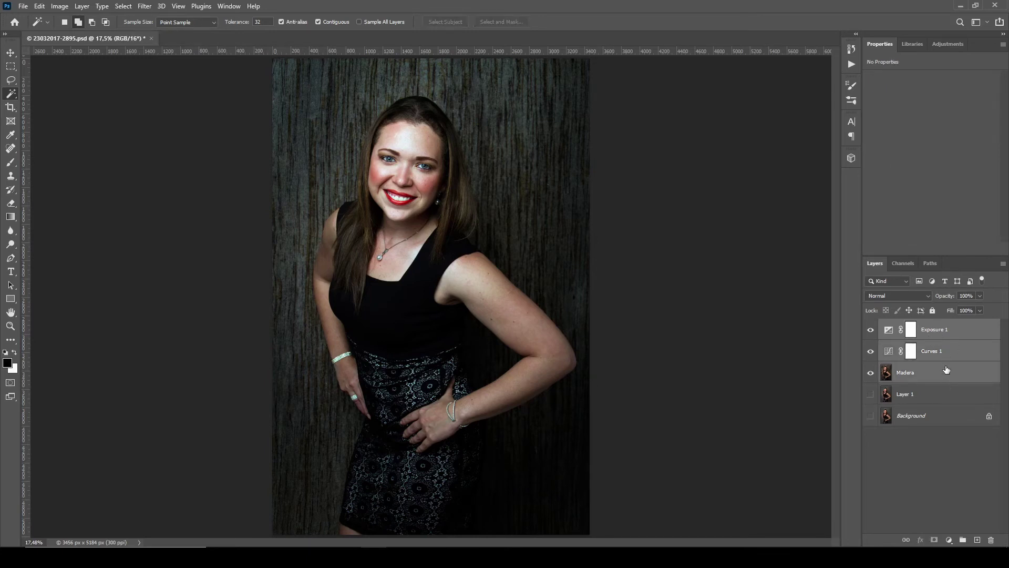
right_click(955, 330)
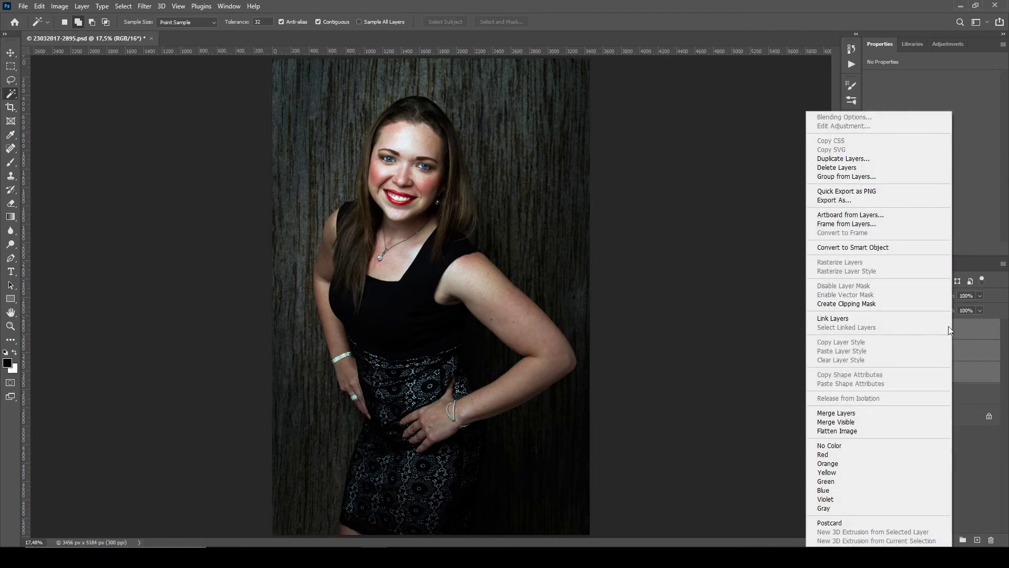
left_click(866, 412)
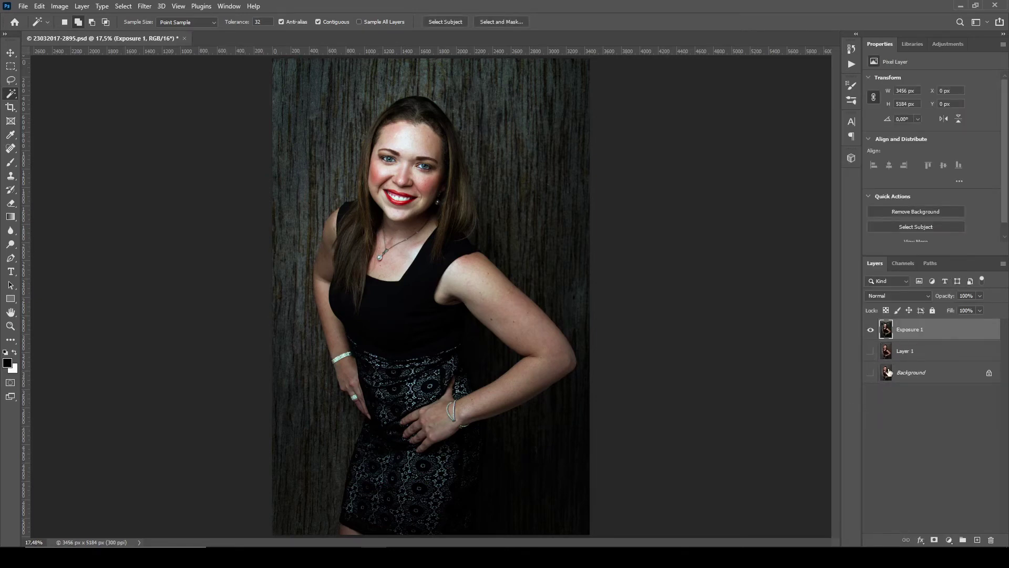
double_click(916, 331)
type("Merged Layer")
key("Return")
- Send Merged Layer to the Anthropics PortraitPro filter and set the detected face's gender to Female
left_click(144, 6)
mouse_move(224, 243)
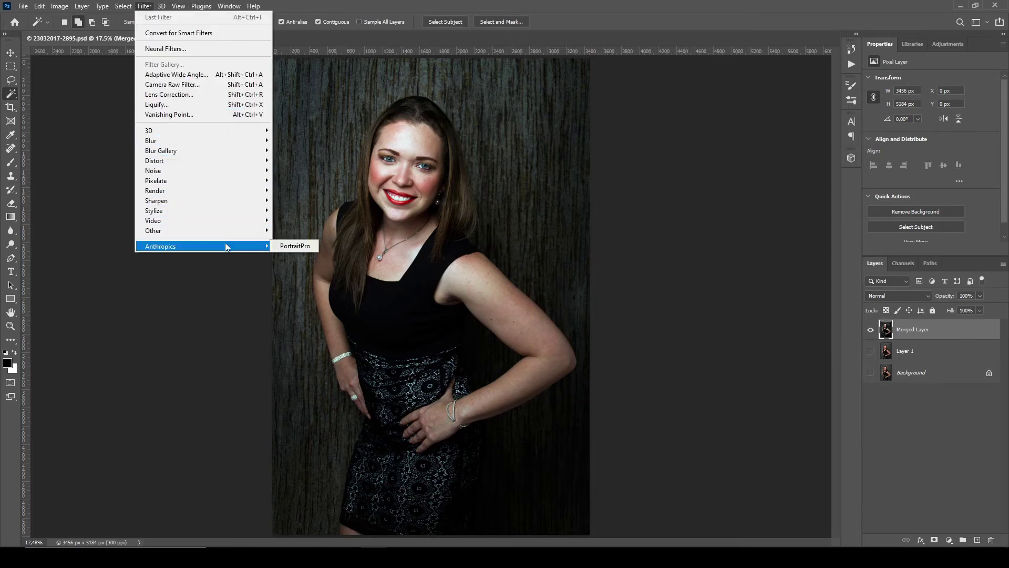
left_click(304, 247)
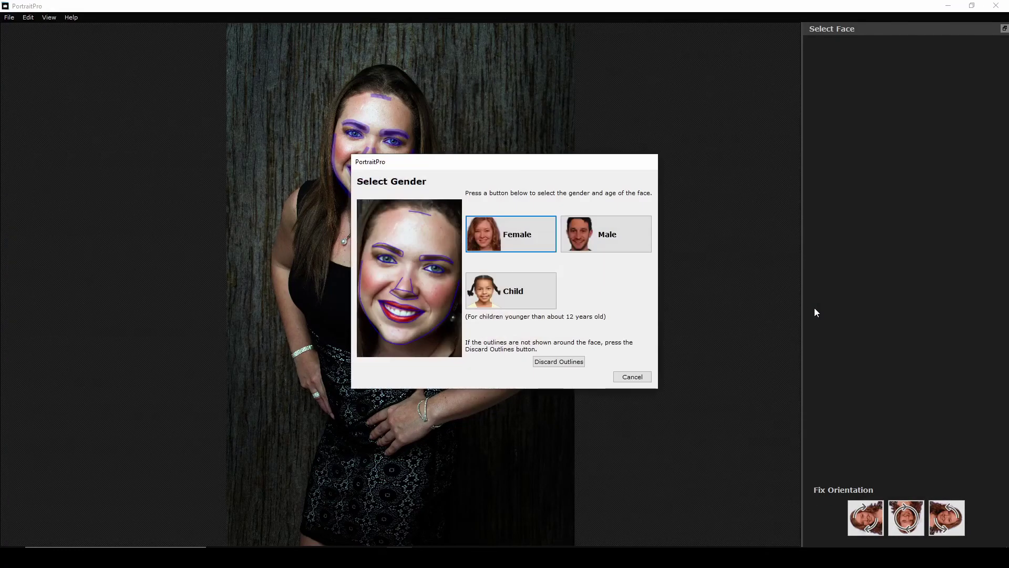
left_click(532, 244)
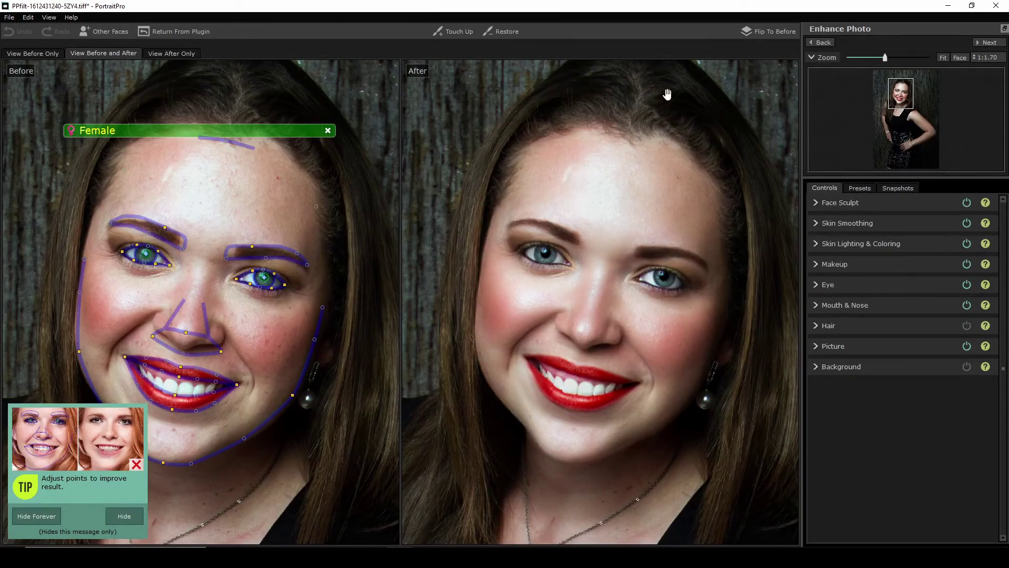
- Apply the Young-Soft-2 global preset to the portrait and fit the whole photo in the view
left_click(860, 188)
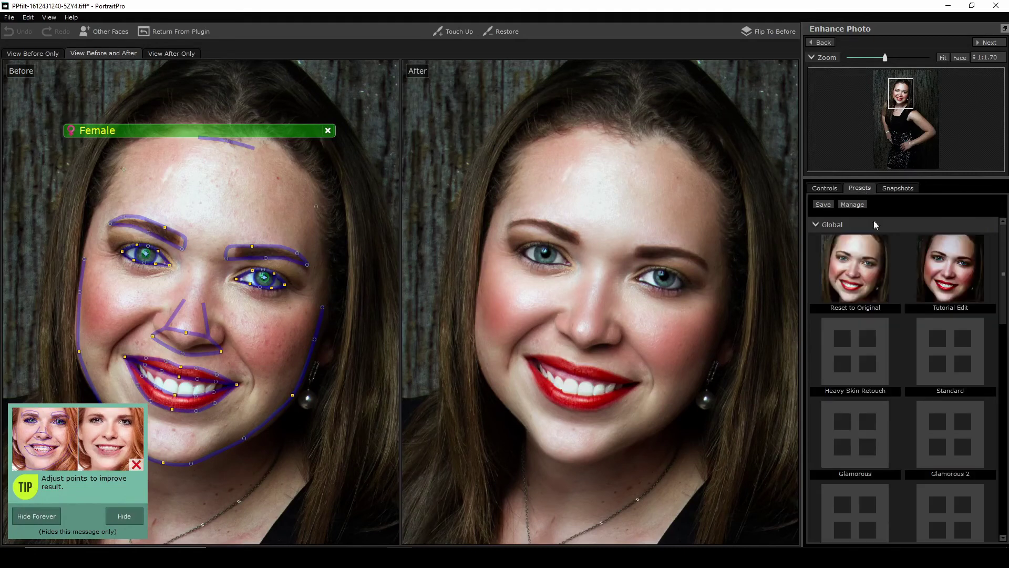
scroll(657, 271, "down", 1)
scroll(694, 237, "down", 5)
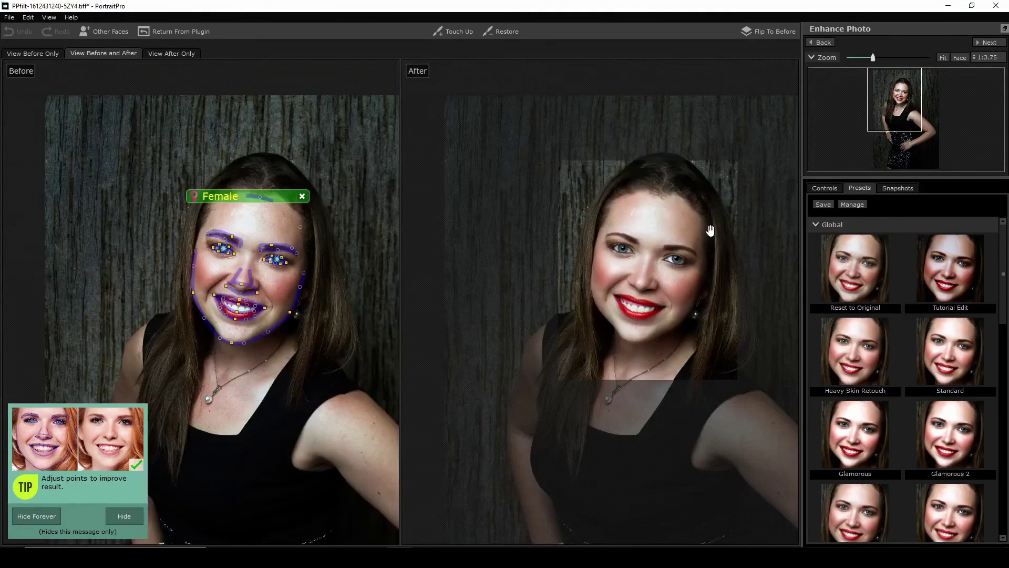
left_click_drag(1003, 271, 994, 482)
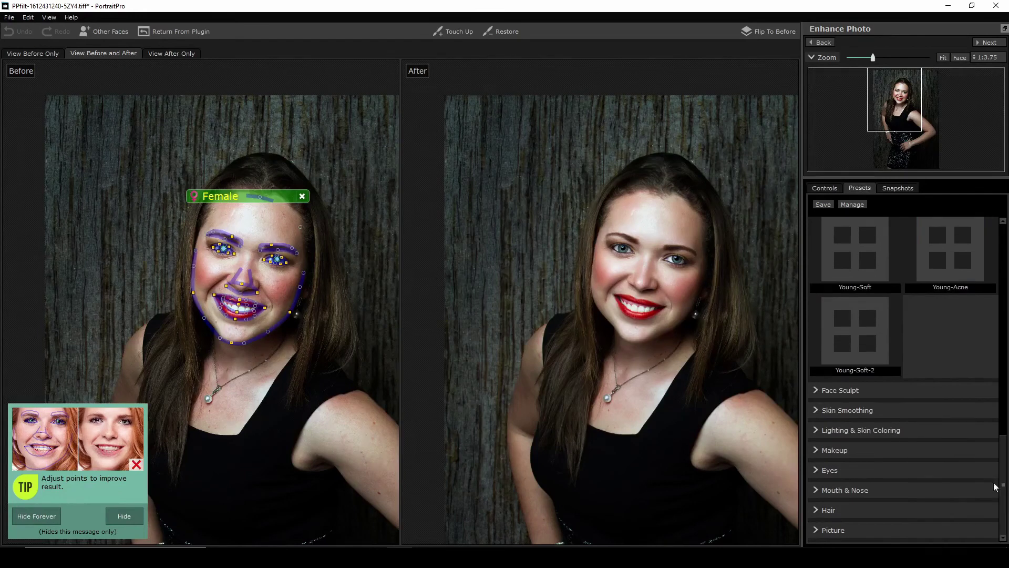
left_click(846, 326)
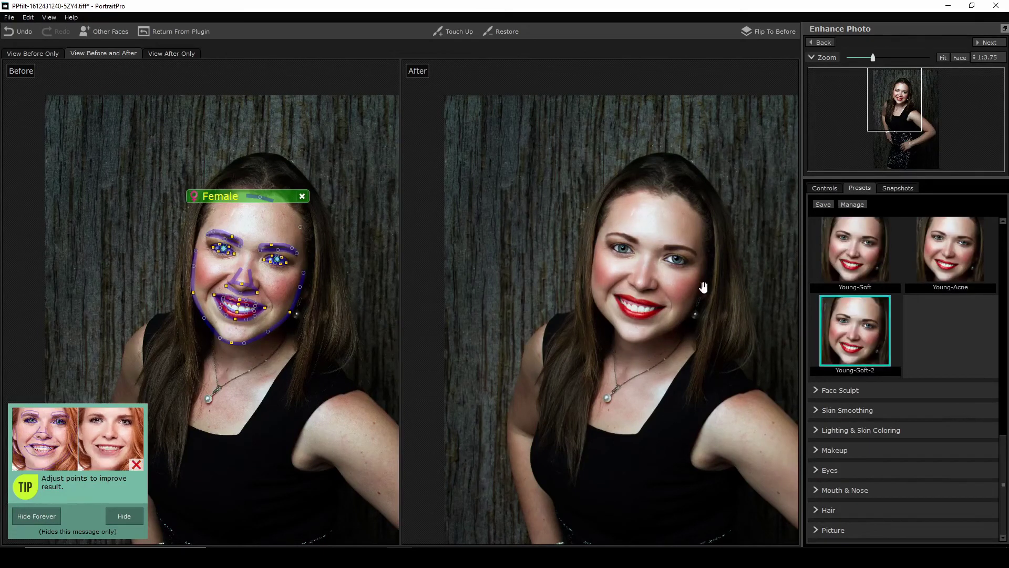
scroll(635, 283, "down", 2)
left_click(942, 58)
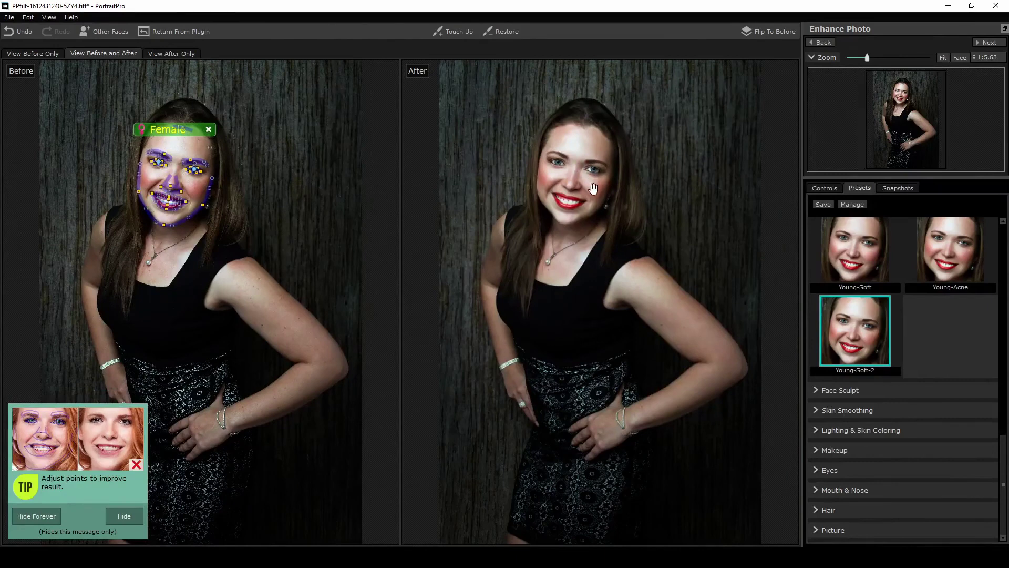
- Touch up the skin on the chest and arm with the Touch Up brush, reducing its size to 14
left_click(454, 31)
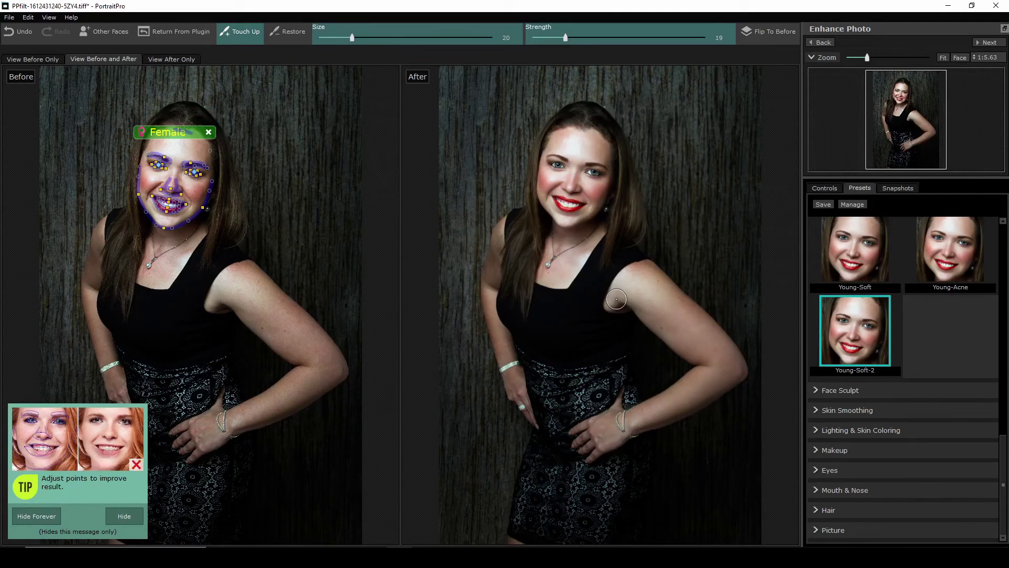
scroll(570, 268, "up", 3)
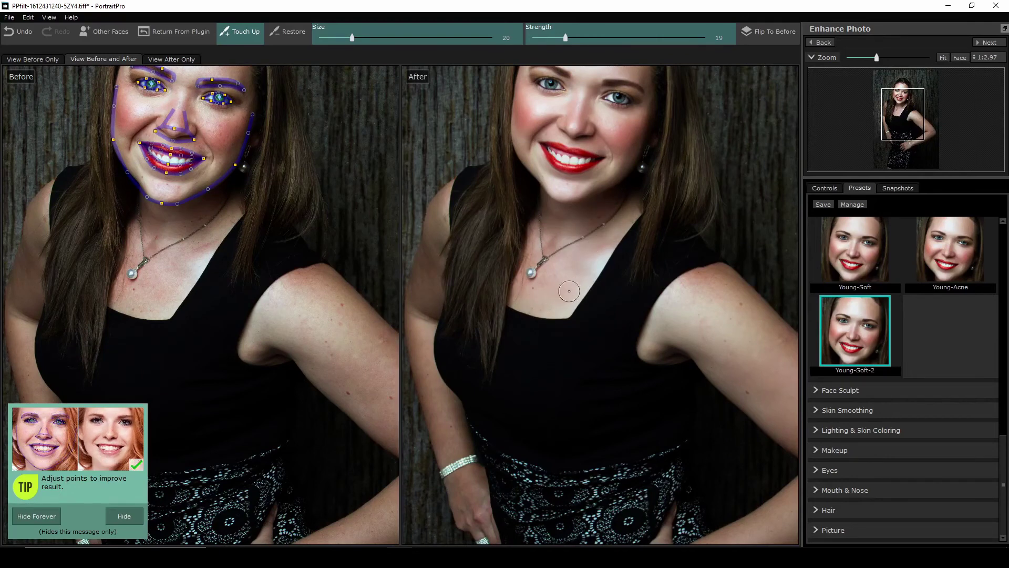
key("space")
left_click_drag(464, 315, 605, 292)
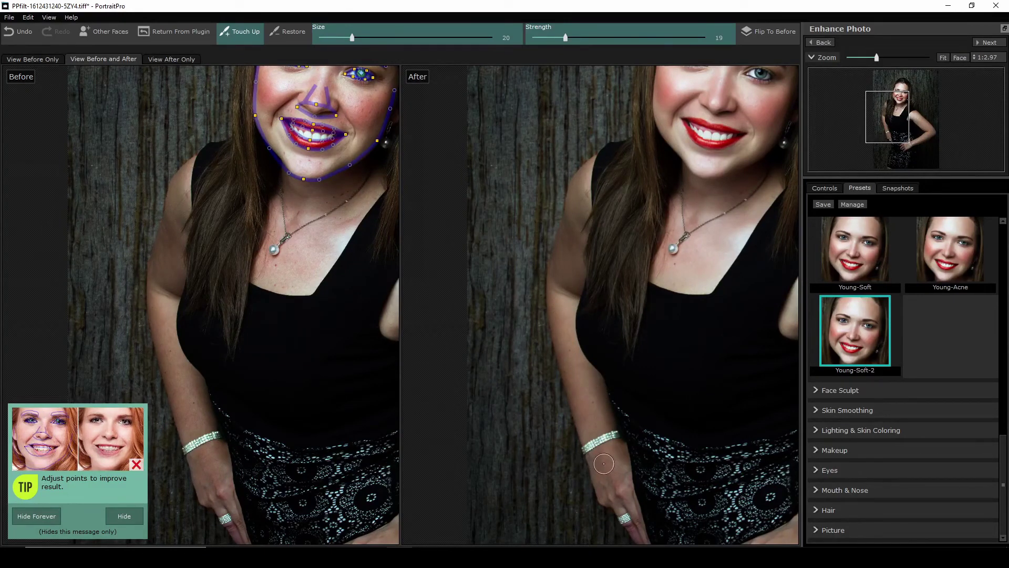
scroll(617, 484, "down", 3)
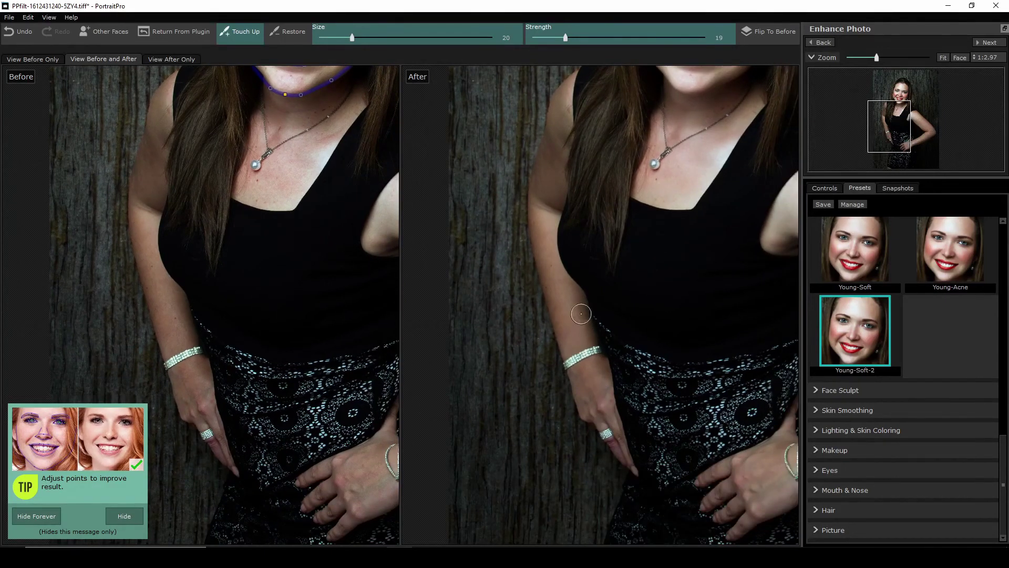
scroll(544, 227, "up", 3)
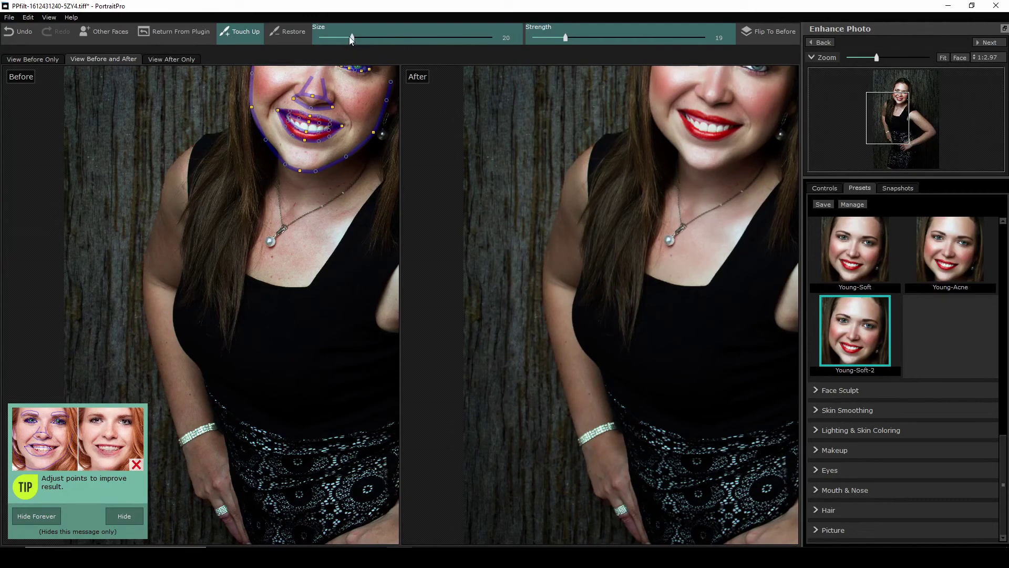
left_click_drag(352, 38, 341, 37)
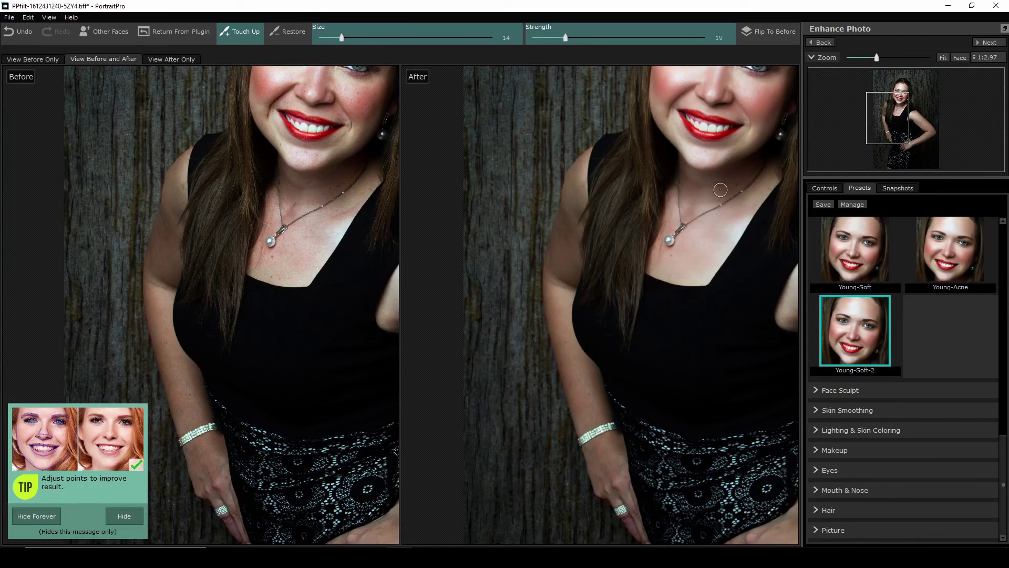
key("space")
left_click_drag(727, 177, 712, 251)
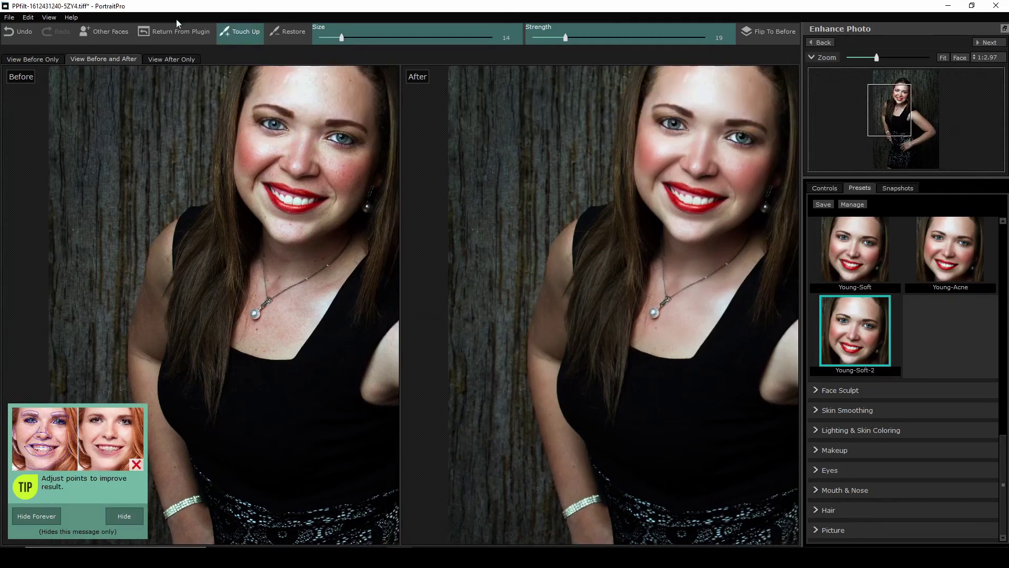
left_click(246, 33)
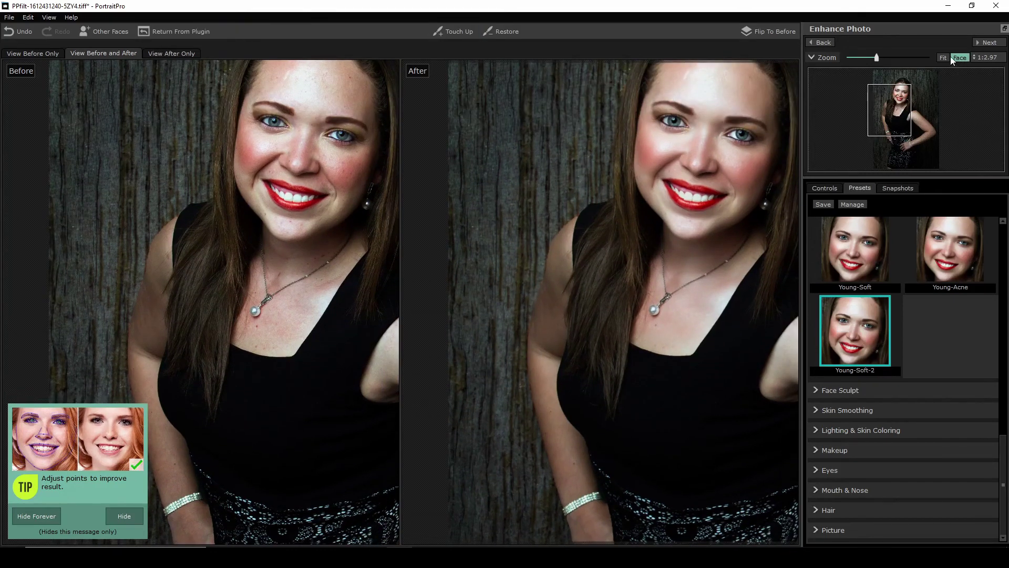
- Move the Skin Lighting & Coloring light to the upper right of the head model and return the retouched portrait to Photoshop
scroll(673, 232, "down", 5)
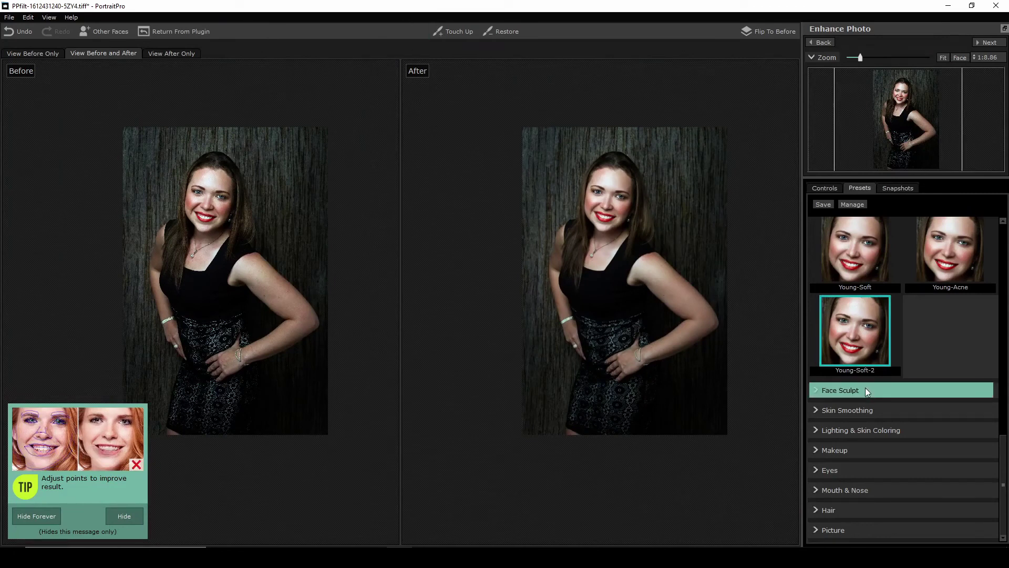
scroll(860, 382, "up", 1)
scroll(860, 382, "up", 2)
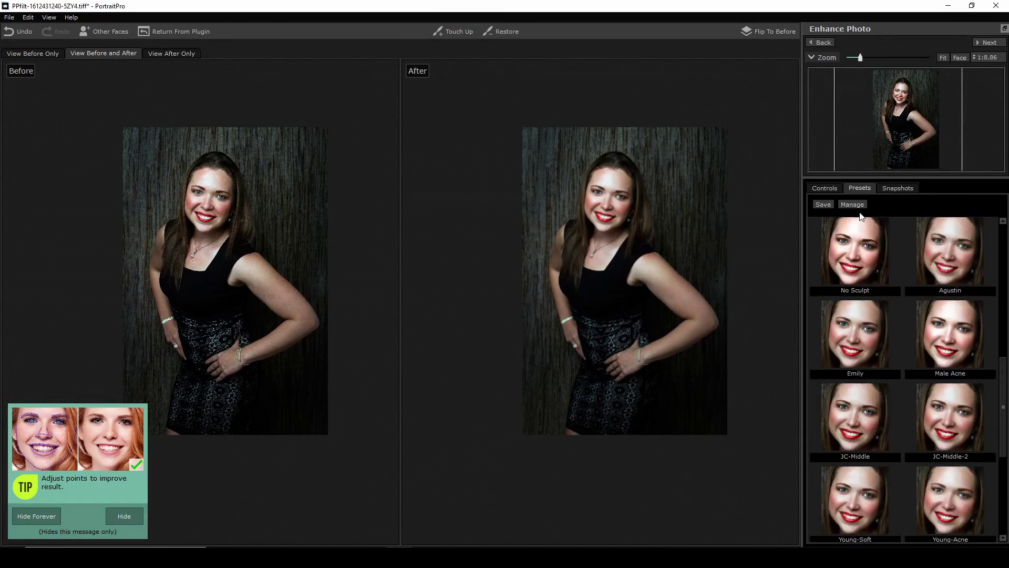
left_click(830, 189)
left_click(813, 244)
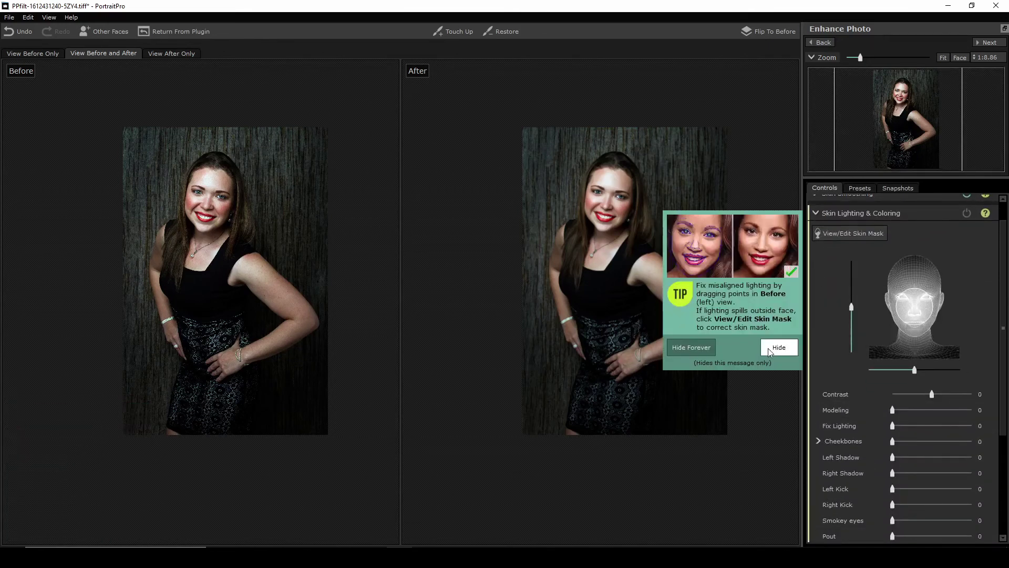
left_click(770, 349)
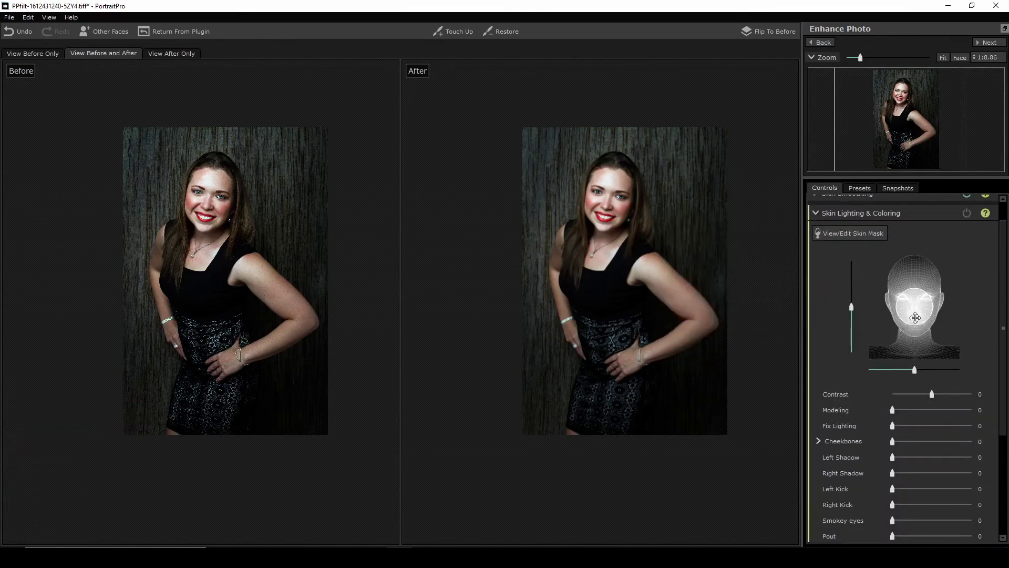
left_click_drag(915, 318, 937, 284)
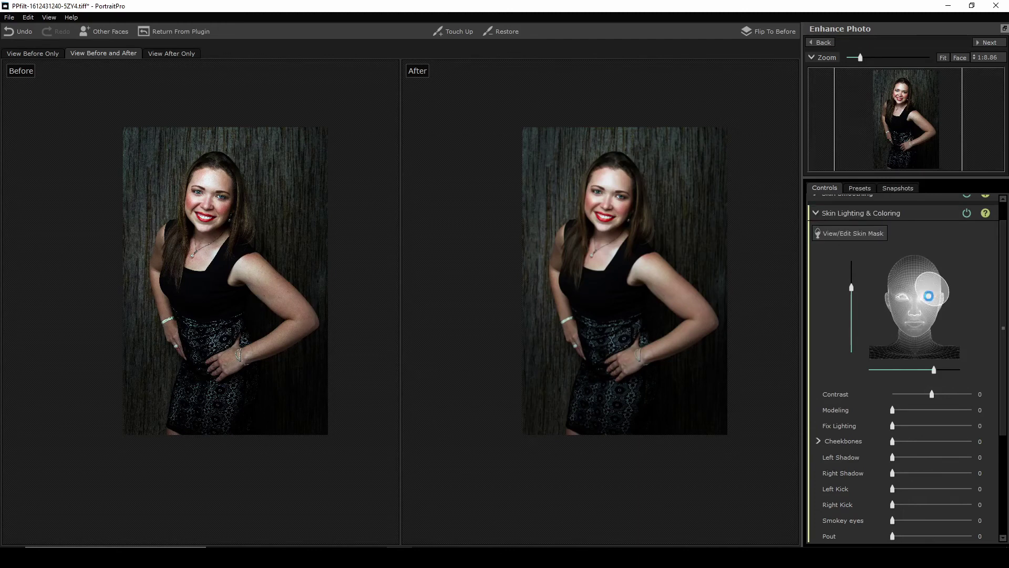
left_click_drag(932, 281, 937, 281)
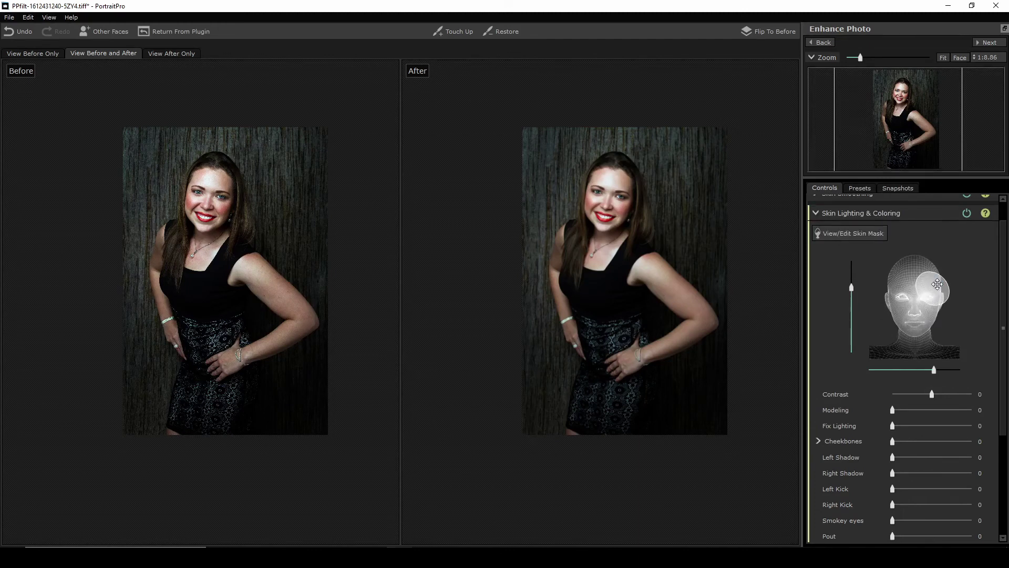
left_click(820, 213)
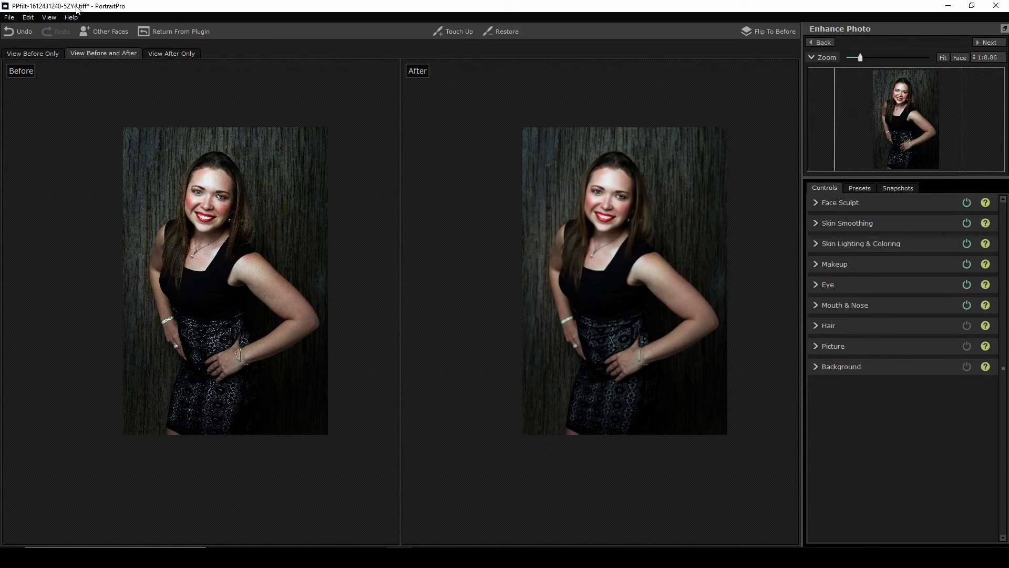
left_click(154, 32)
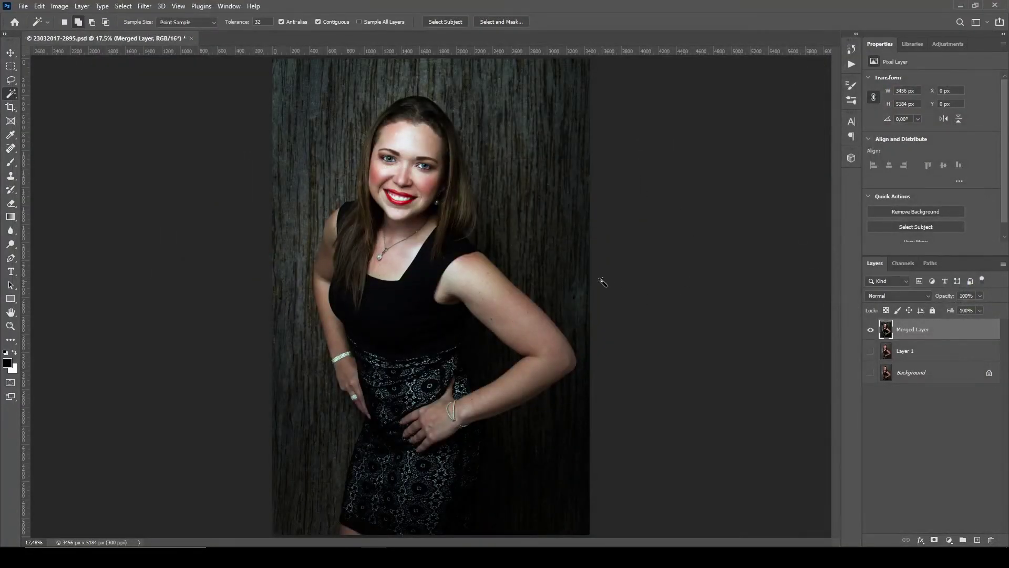
- Run the Vignette action from the JAC set on Merged Layer
key("ctrl+minus")
key("ctrl+minus")
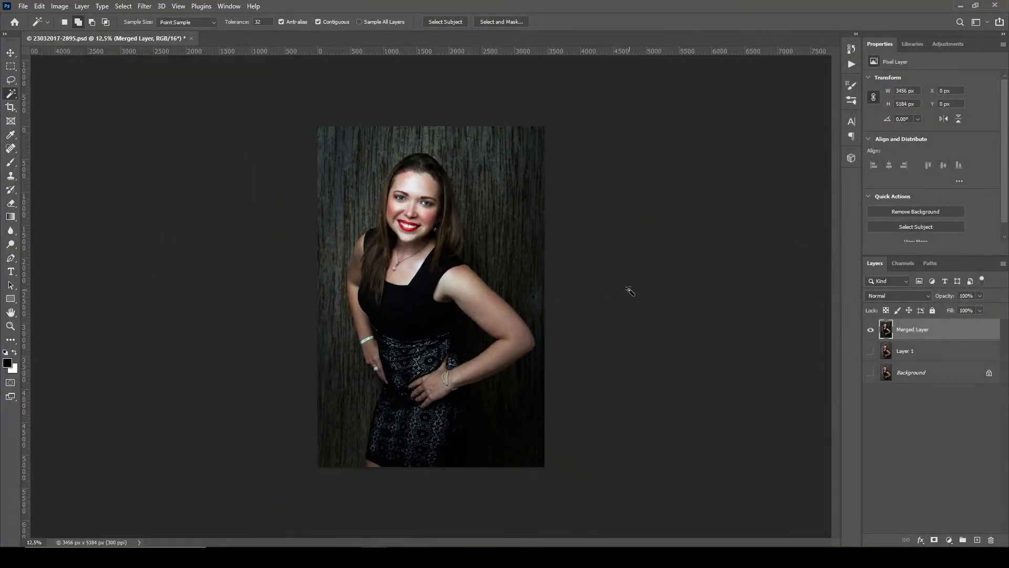
left_click(851, 63)
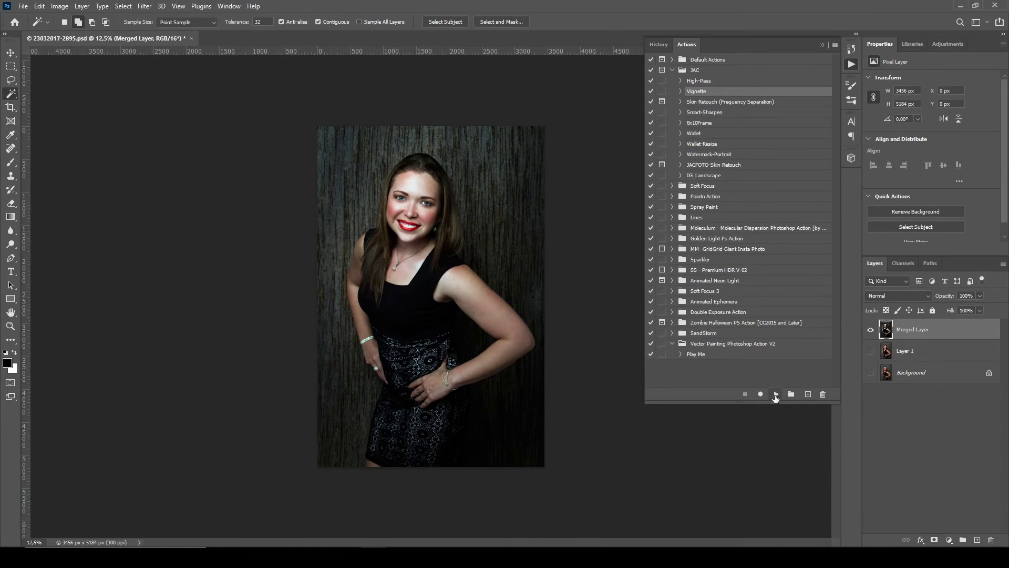
left_click(776, 395)
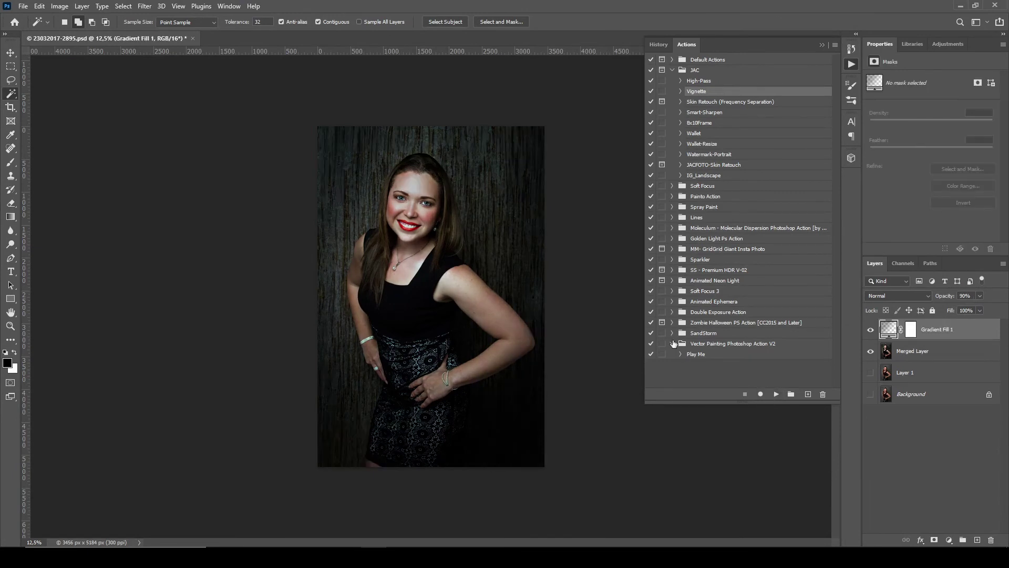
left_click(823, 47)
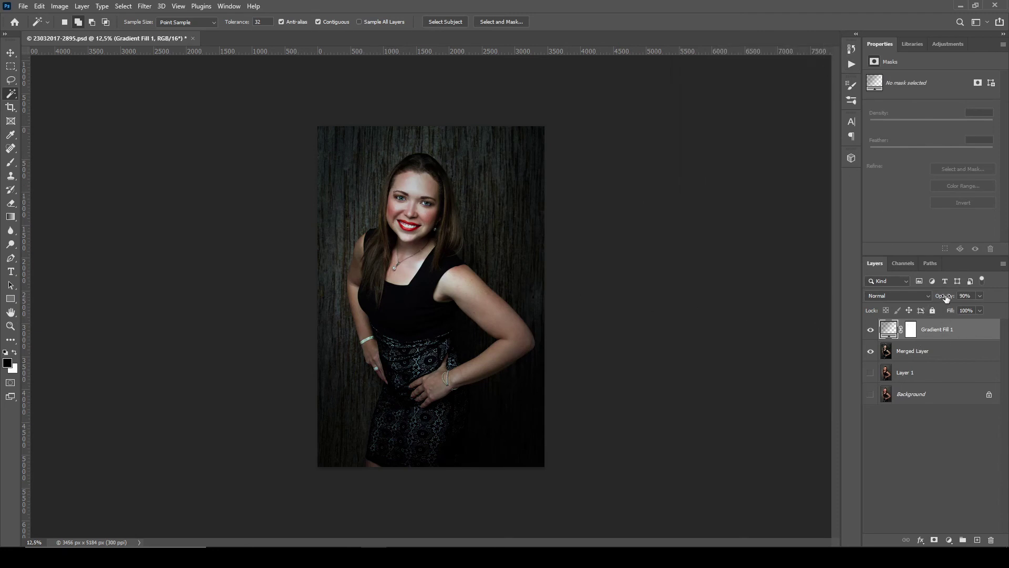
- Set the opacity of the vignette's gradient fill layer to 100%
left_click(965, 296)
type("30")
key("Return")
key("Return")
- Run the High-Pass action from the JAC set on Merged Layer
scroll(412, 197, "up", 2)
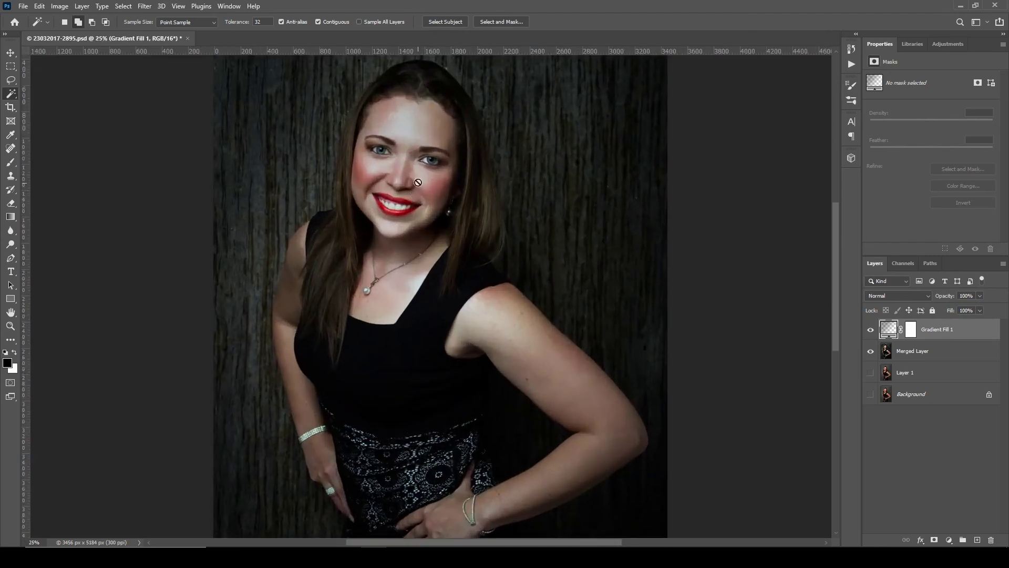
scroll(403, 156, "up", 3)
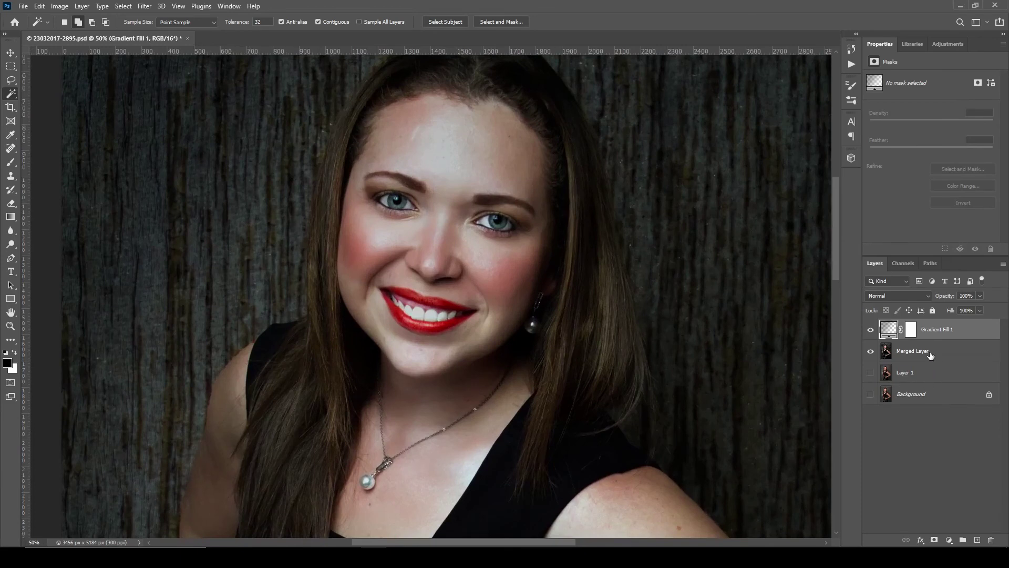
left_click(926, 357)
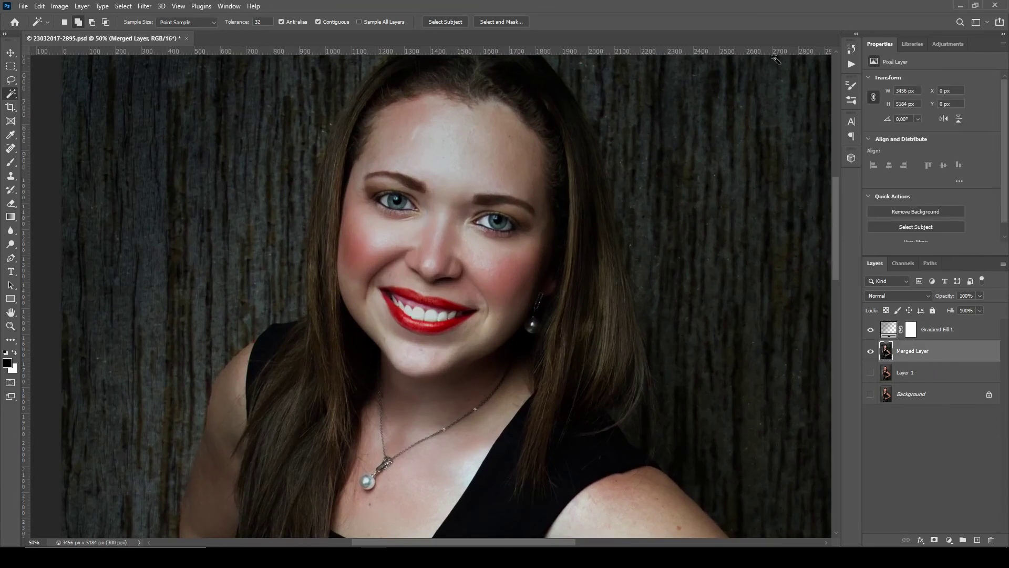
left_click(852, 64)
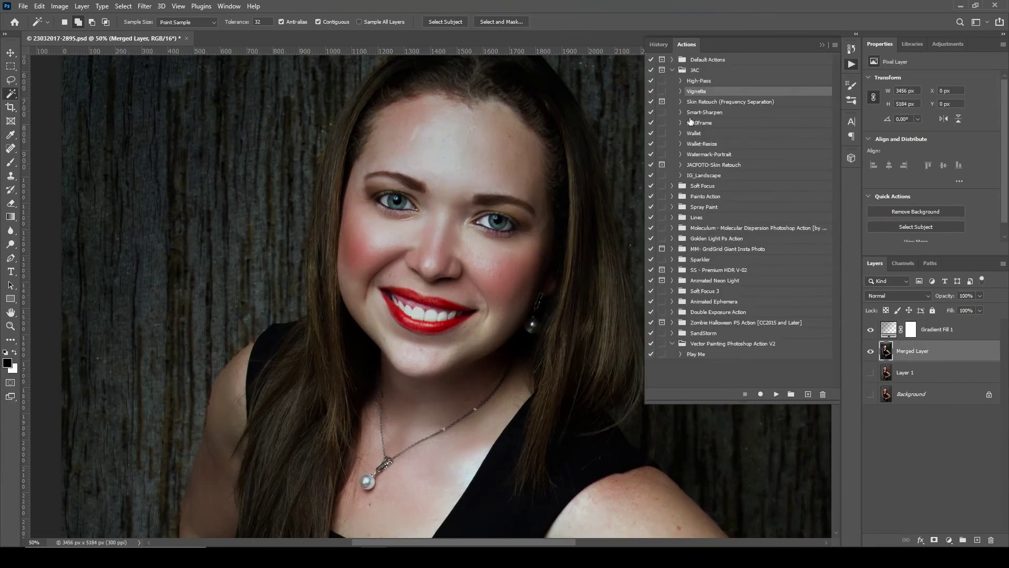
left_click(698, 81)
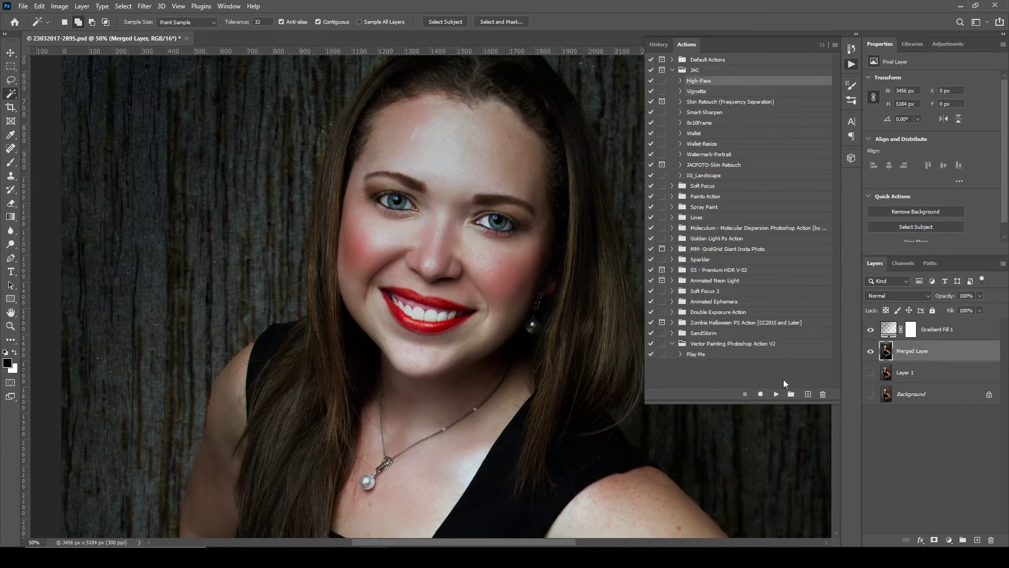
left_click(776, 395)
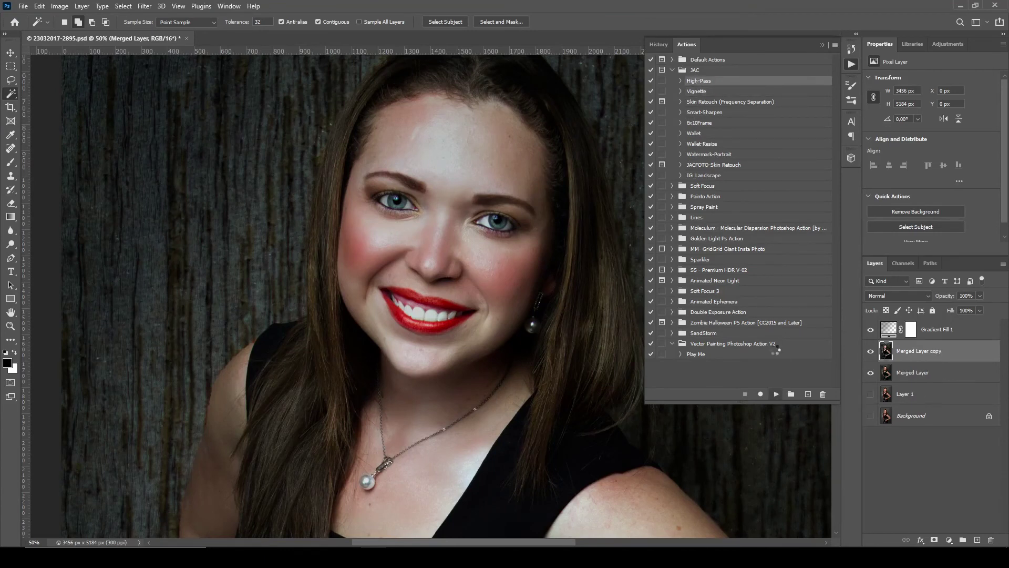
left_click(822, 46)
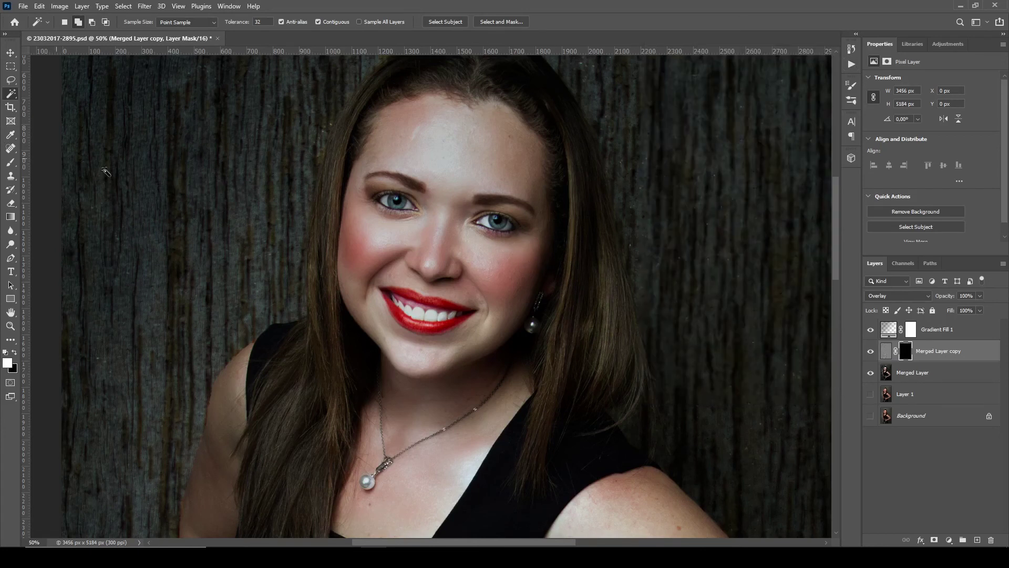
- Paint white over both irises on the Merged Layer copy mask, raising the brush opacity from 58% to 100%
left_click(906, 353)
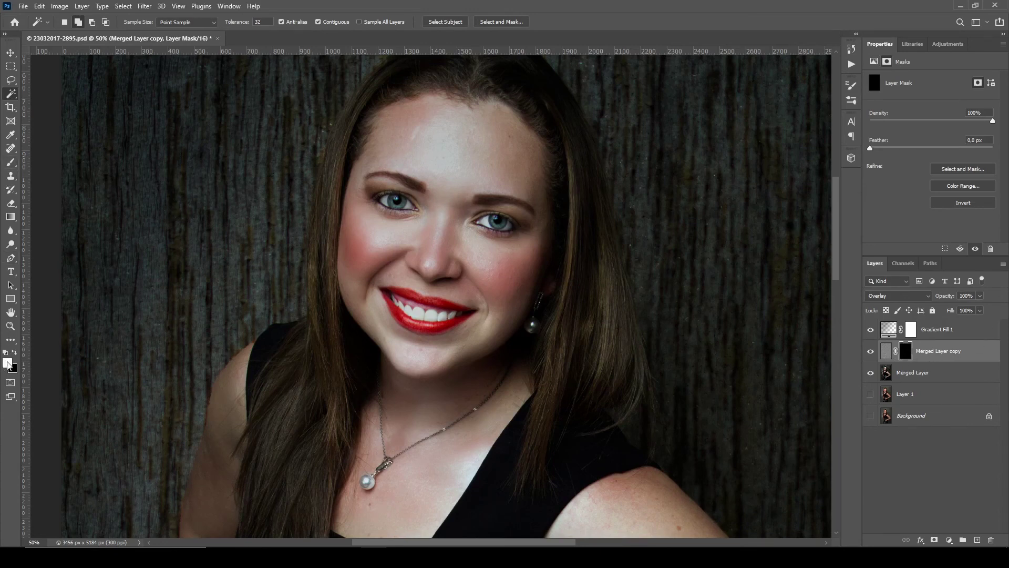
left_click(12, 163)
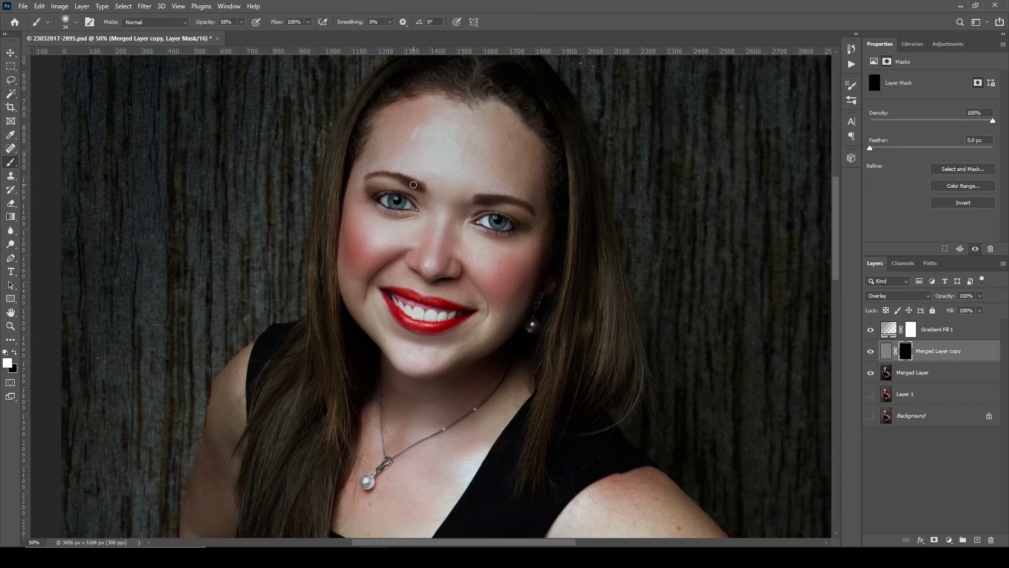
scroll(411, 218, "up", 1)
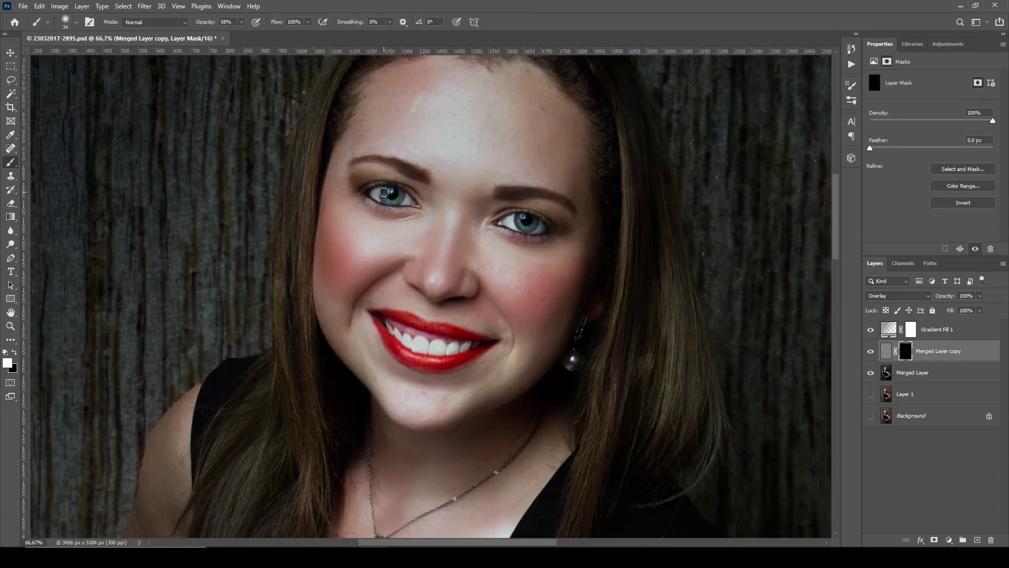
mouse_move(391, 198)
left_mouse_down()
mouse_move(401, 199)
mouse_move(383, 196)
left_mouse_up()
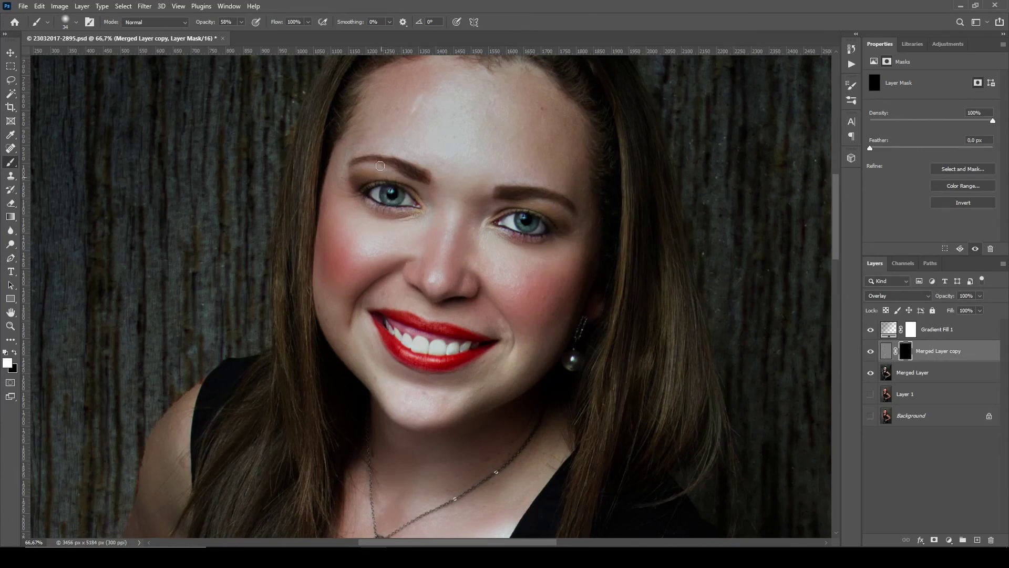
left_click(241, 22)
left_click_drag(243, 35, 281, 41)
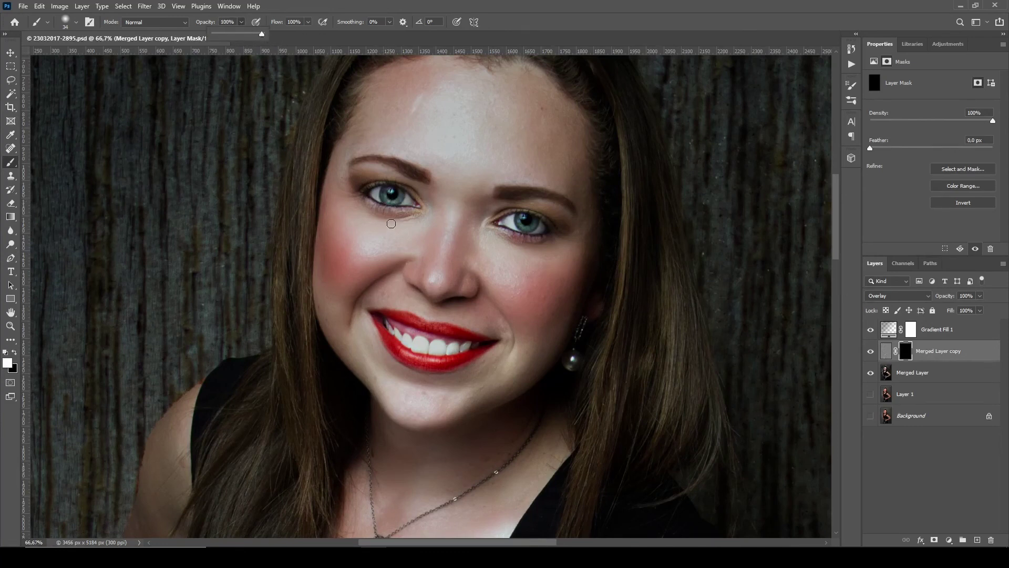
left_click(383, 194)
left_click_drag(383, 193, 398, 194)
left_click_drag(521, 218, 533, 225)
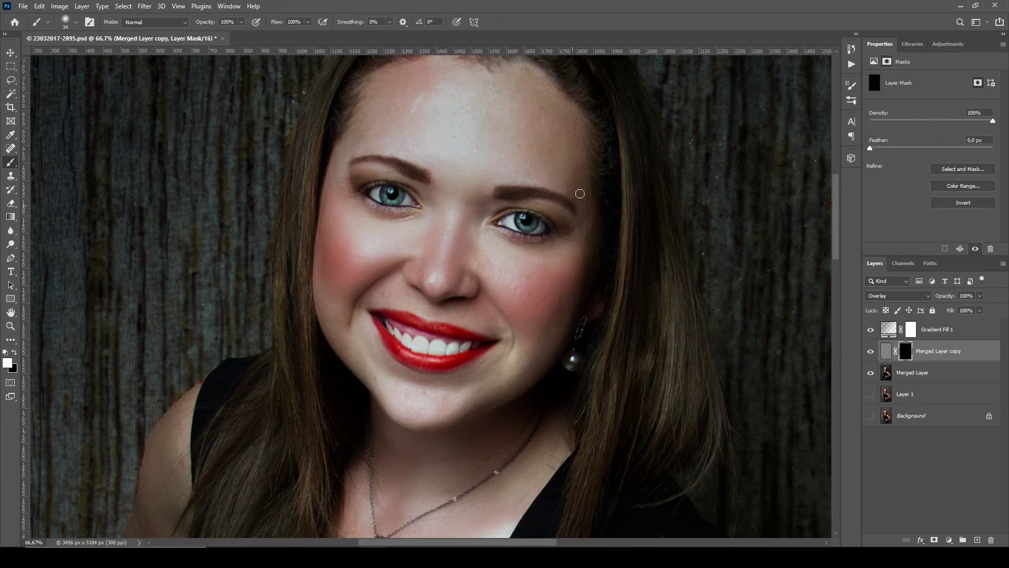
- Lower the brush opacity to 47% and paint white over the eyelashes and both eyebrows on the same mask
left_click(241, 22)
left_click_drag(233, 33, 217, 35)
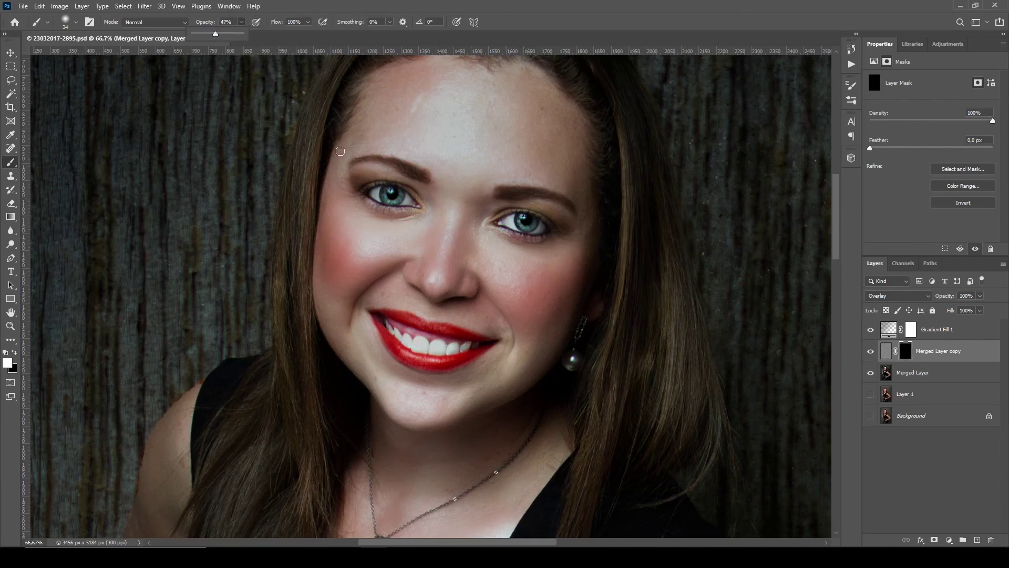
mouse_move(366, 189)
left_mouse_down()
mouse_move(403, 190)
mouse_move(414, 209)
mouse_move(365, 195)
left_mouse_up()
mouse_move(351, 159)
left_mouse_down()
mouse_move(404, 165)
mouse_move(426, 180)
left_mouse_up()
mouse_move(510, 197)
left_mouse_down()
mouse_move(502, 194)
mouse_move(543, 194)
mouse_move(572, 209)
left_mouse_up()
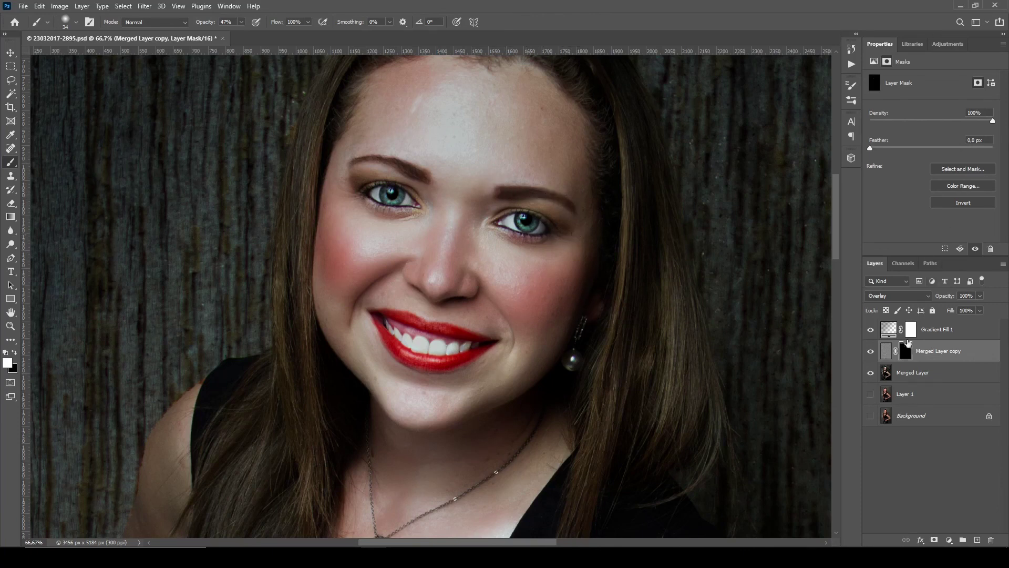
- Compare the portrait with and without the Merged Layer copy sharpening, and reduce that layer's opacity to 74%
left_click(871, 351)
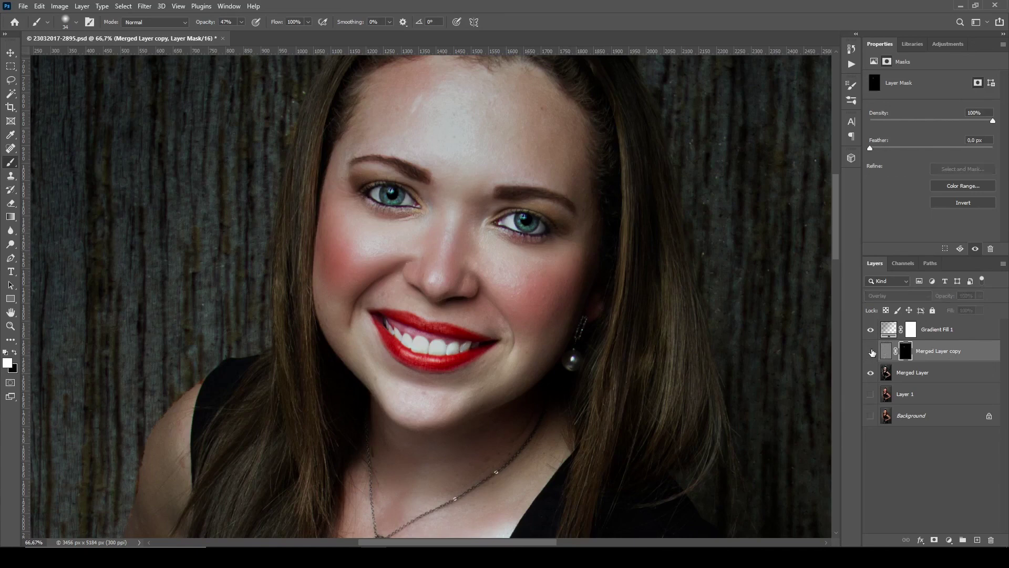
left_click(871, 352)
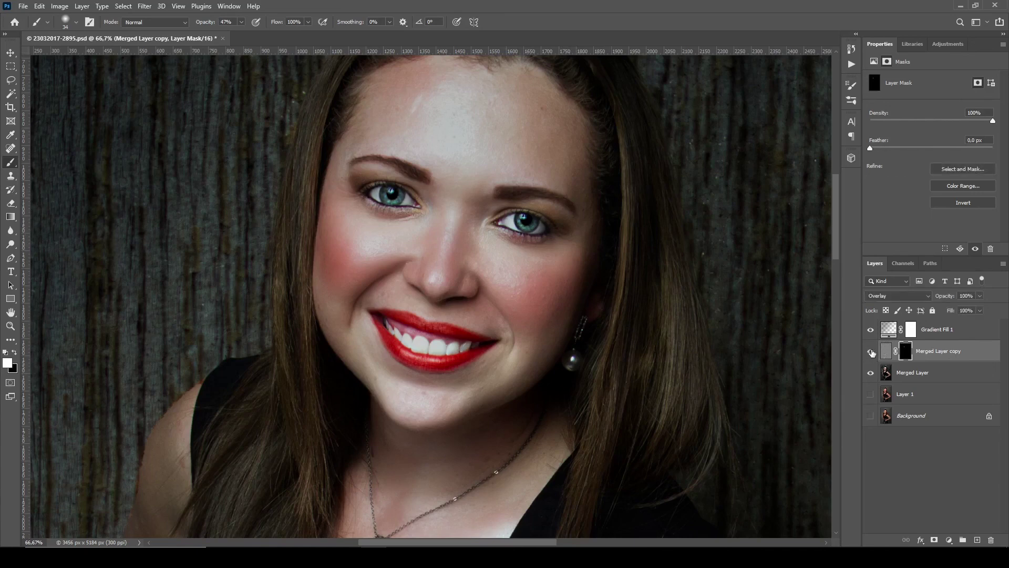
key("ctrl+0")
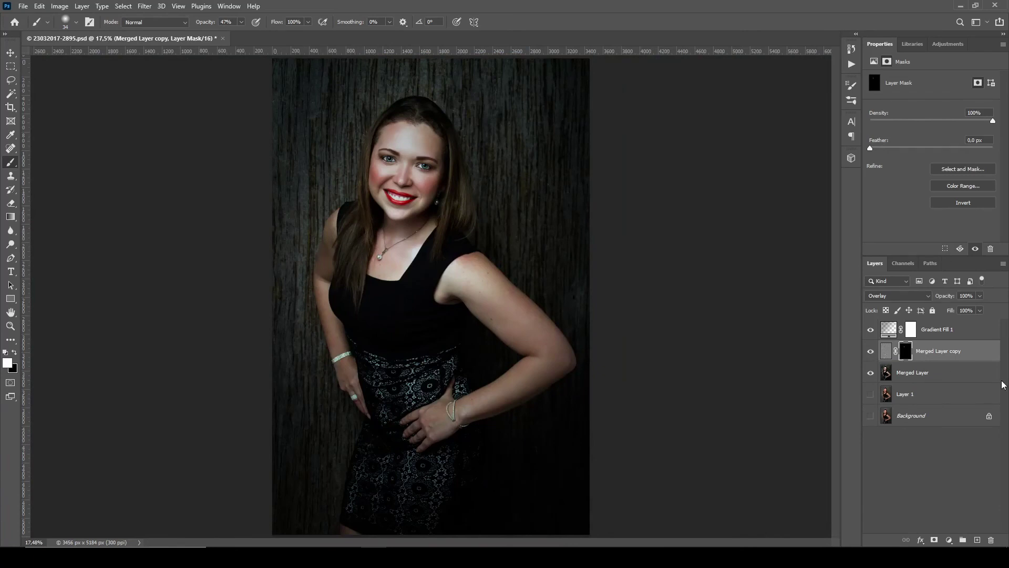
left_click_drag(946, 298, 931, 300)
key("ctrl+minus")
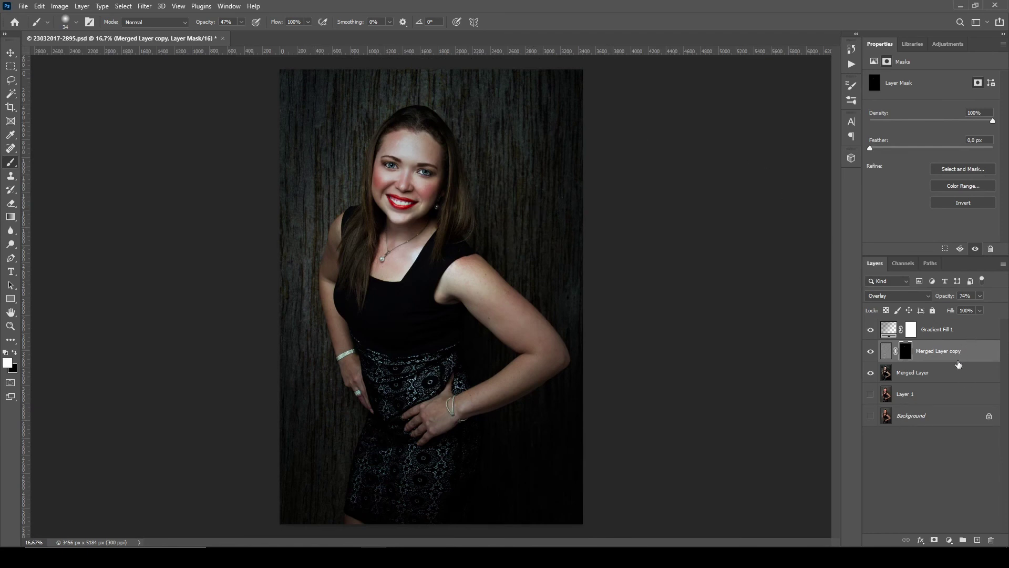
- Add a Brightness/Contrast adjustment layer directly above Merged Layer with Brightness set to -17
left_click(948, 372)
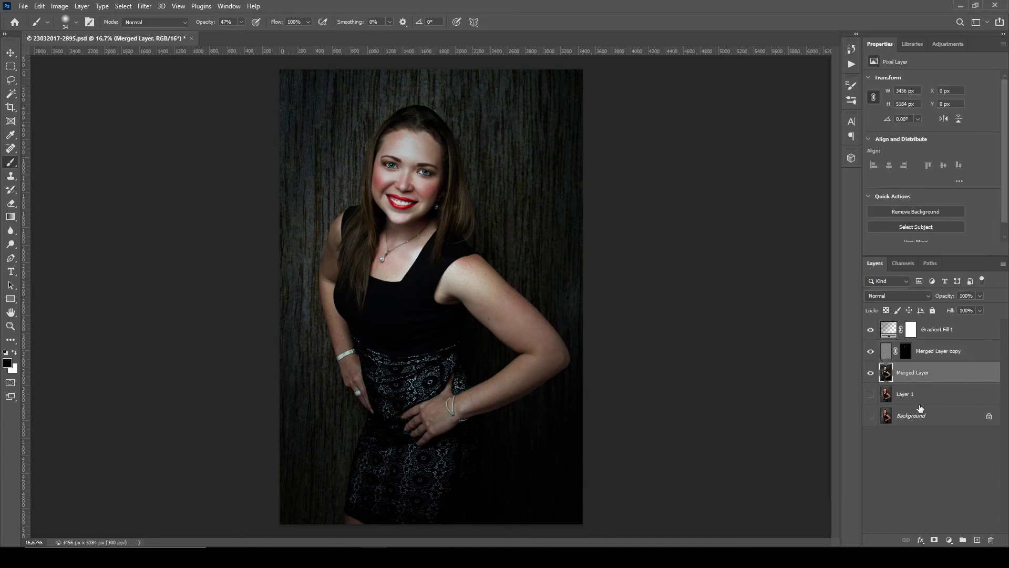
left_click(949, 540)
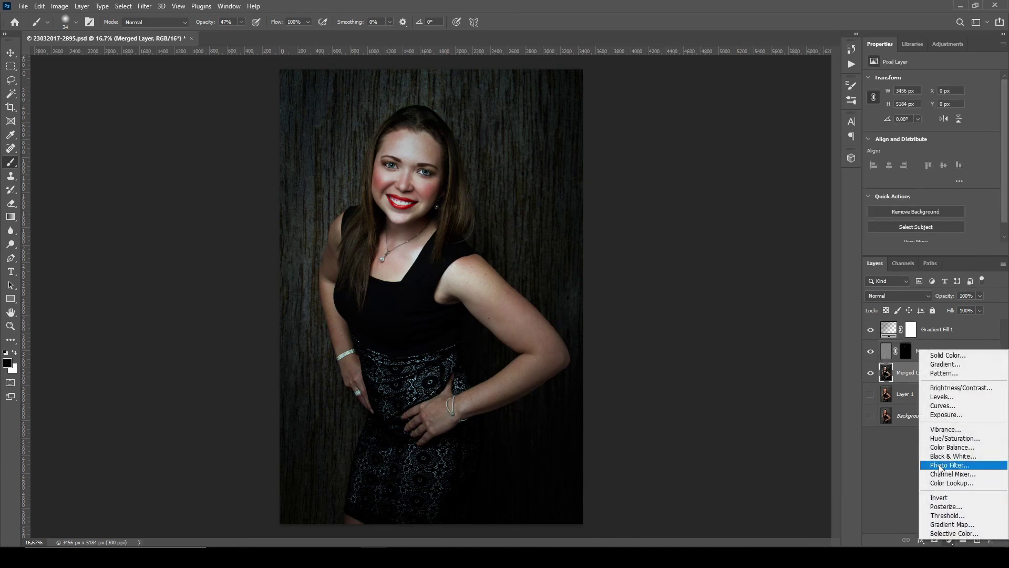
left_click(952, 388)
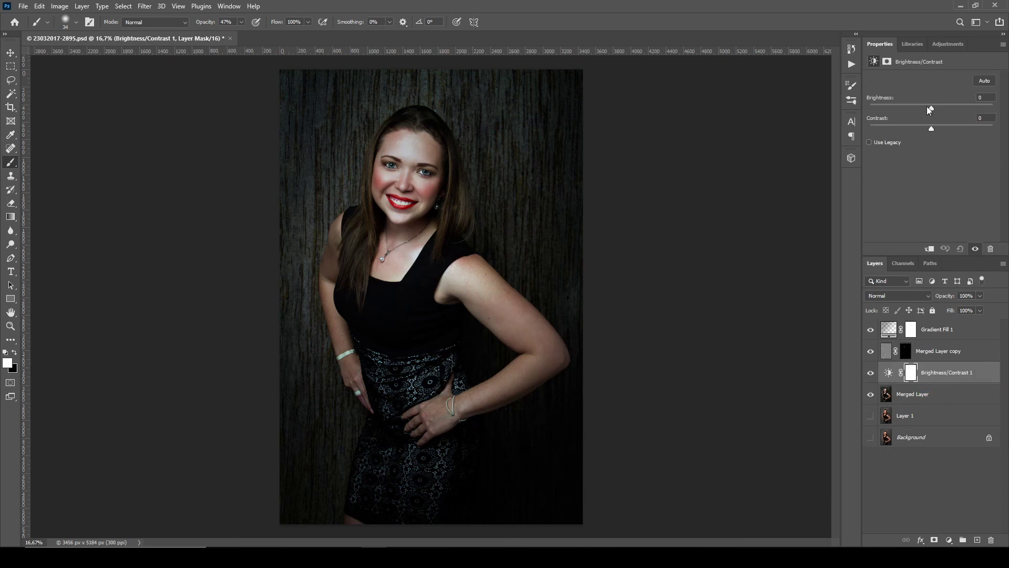
left_click_drag(929, 107, 923, 109)
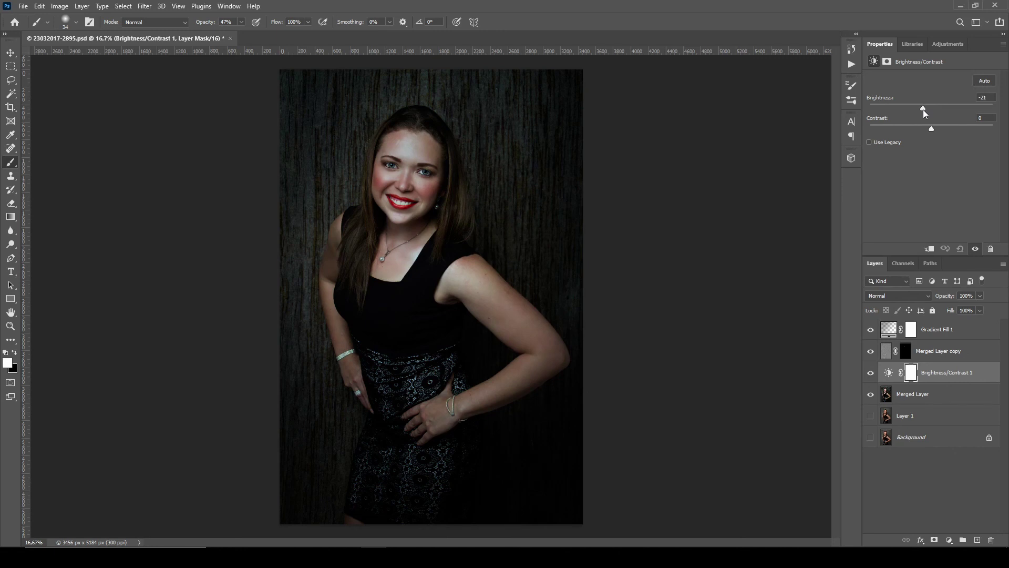
left_click_drag(925, 110, 925, 110)
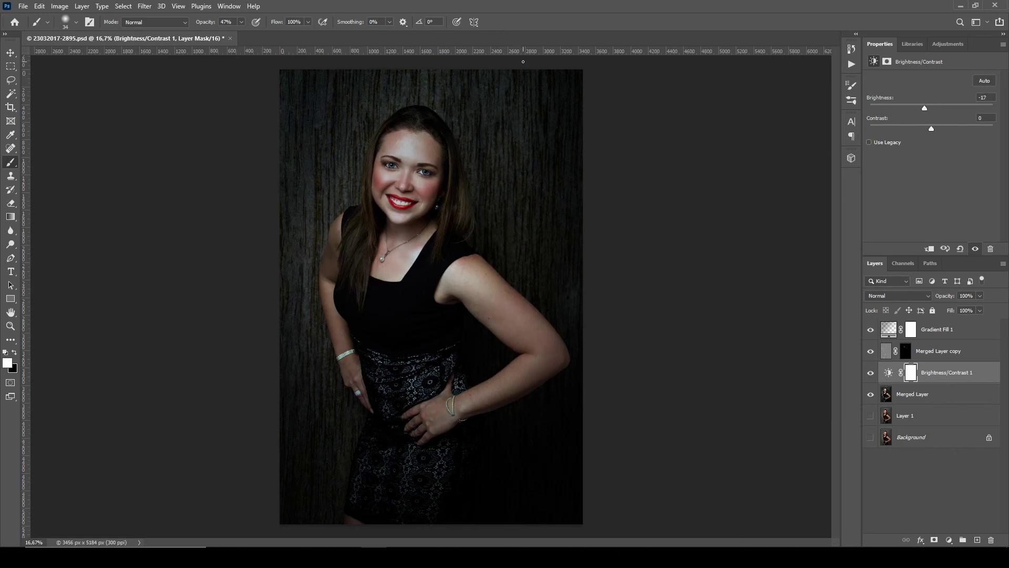